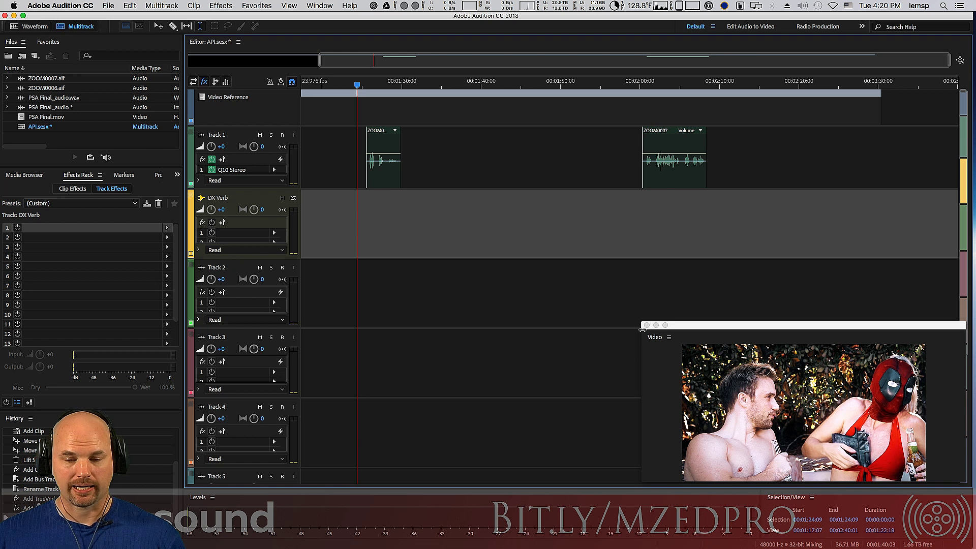
# - Play the first dialogue clip on Track 1 from just before its start, with the video window moved nearer the centre
pyautogui.click(476, 155)
pyautogui.moveTo(578, 151); pyautogui.dragTo(634, 144)
pyautogui.click(358, 138)
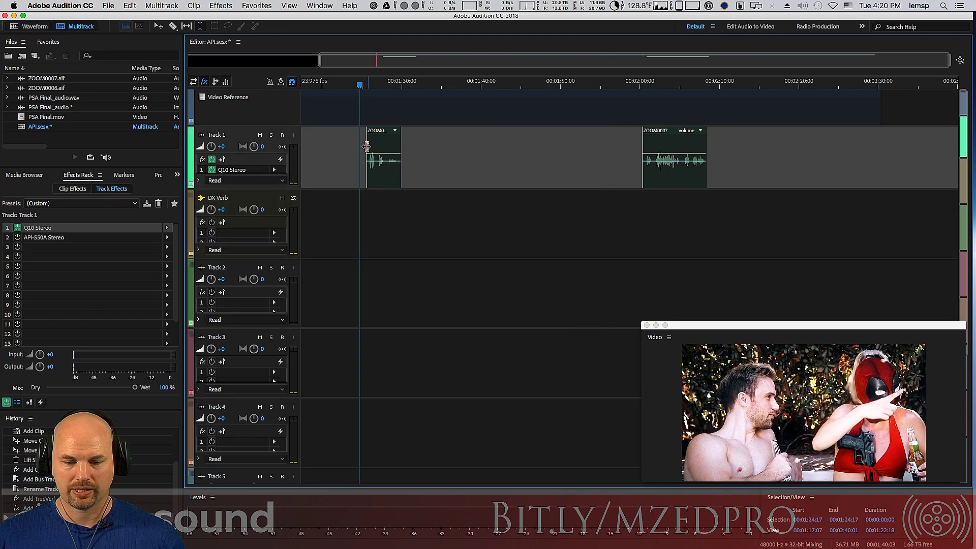
pyautogui.moveTo(742, 327); pyautogui.dragTo(536, 266)
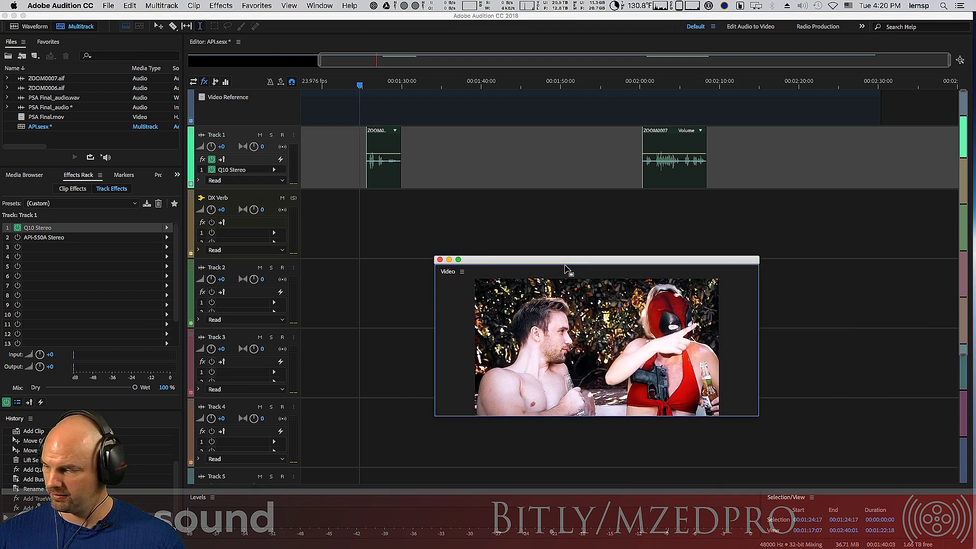
pyautogui.press('space')
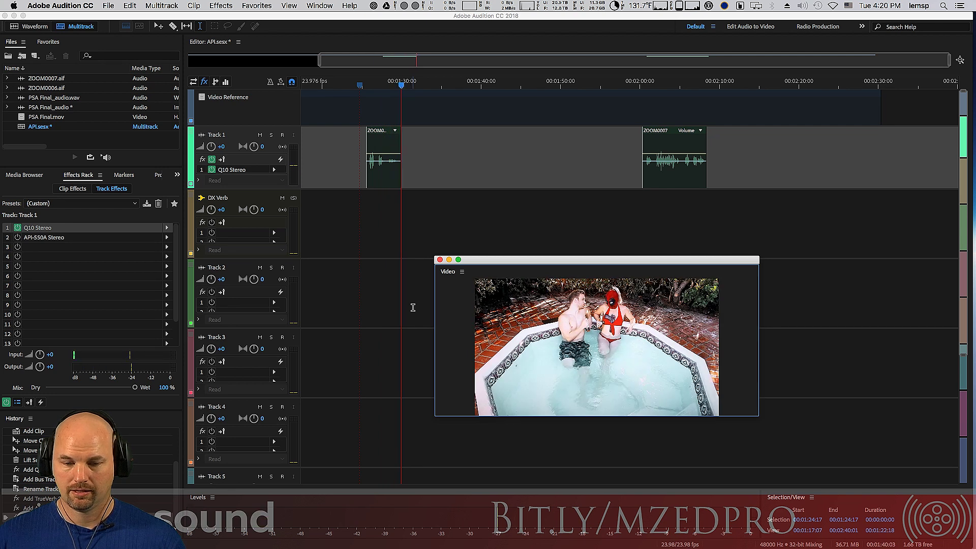
pyautogui.press('space')
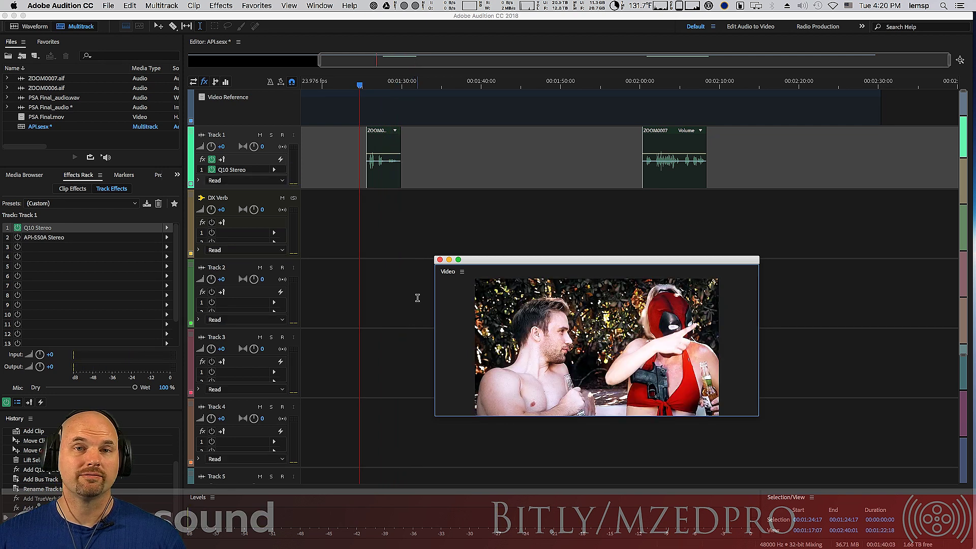
# - Play the ZOOM0007 dialogue clip on Track 1 from 00:02:00:00
pyautogui.click(642, 145)
pyautogui.click(639, 144)
pyautogui.press('space')
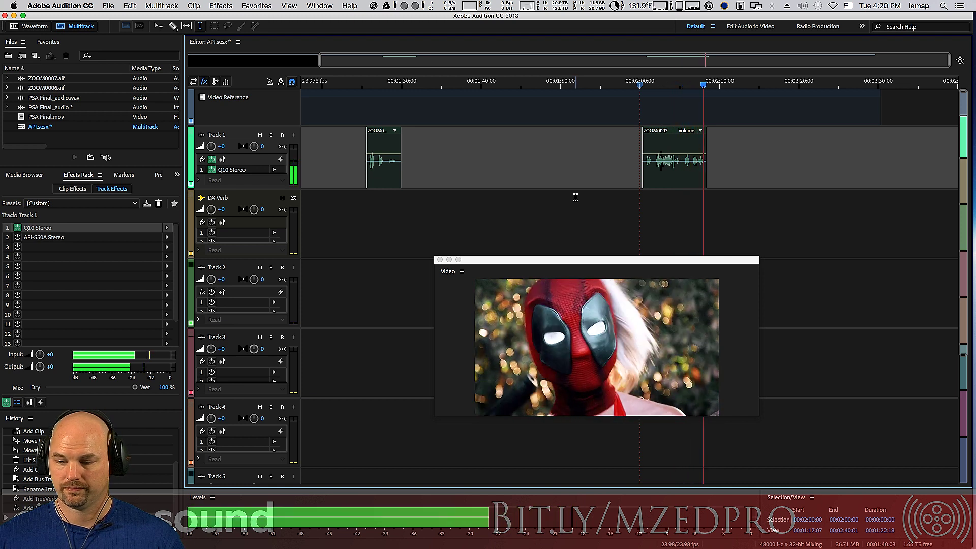
pyautogui.press('space')
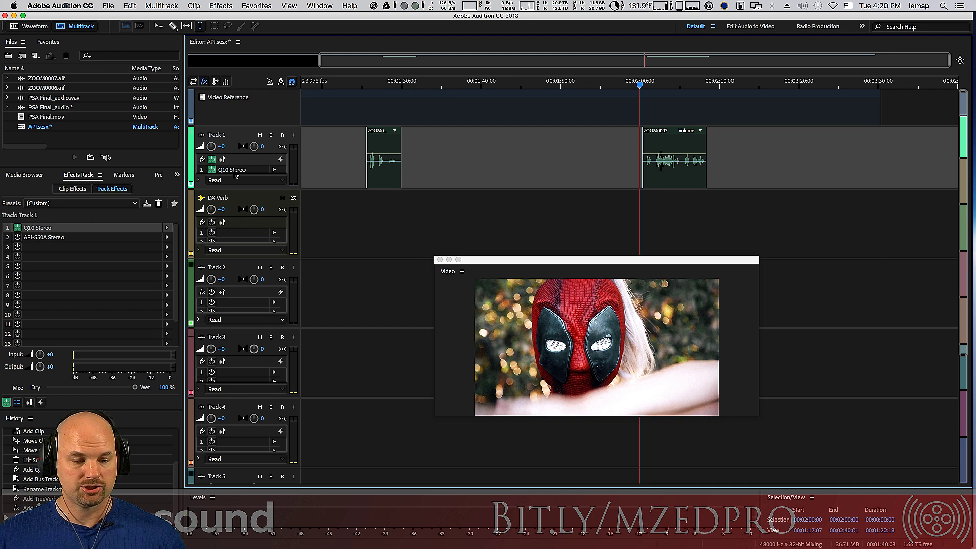
# - Open Track 1's Q10 Stereo equalizer and compare the ZOOM0007 clip with the effect bypassed and enabled
pyautogui.doubleClick(34, 231)
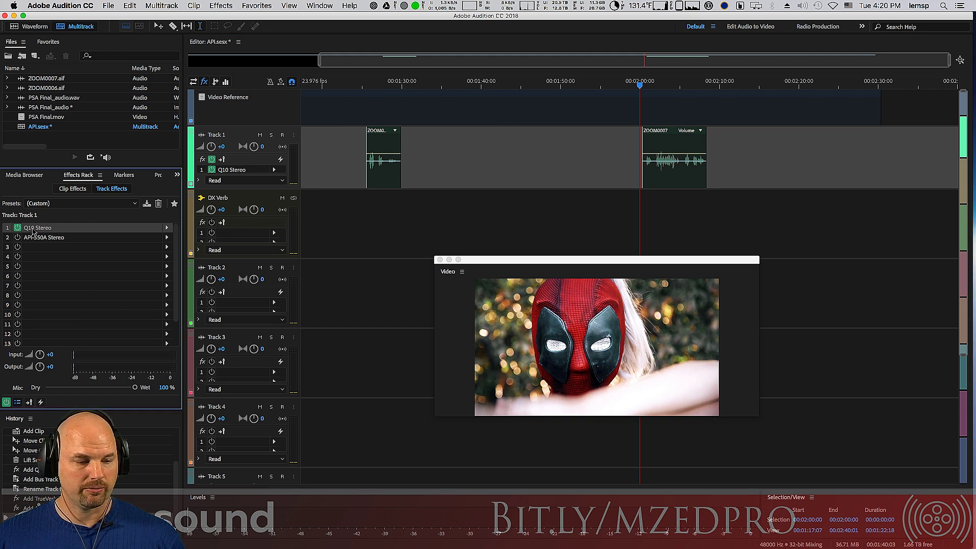
pyautogui.moveTo(486, 124); pyautogui.dragTo(301, 46)
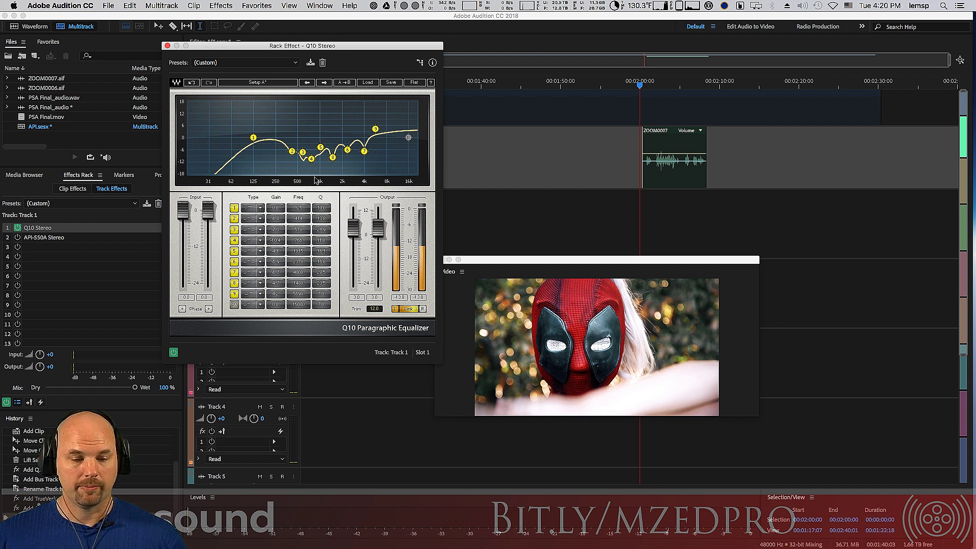
pyautogui.click(173, 352)
pyautogui.press('space')
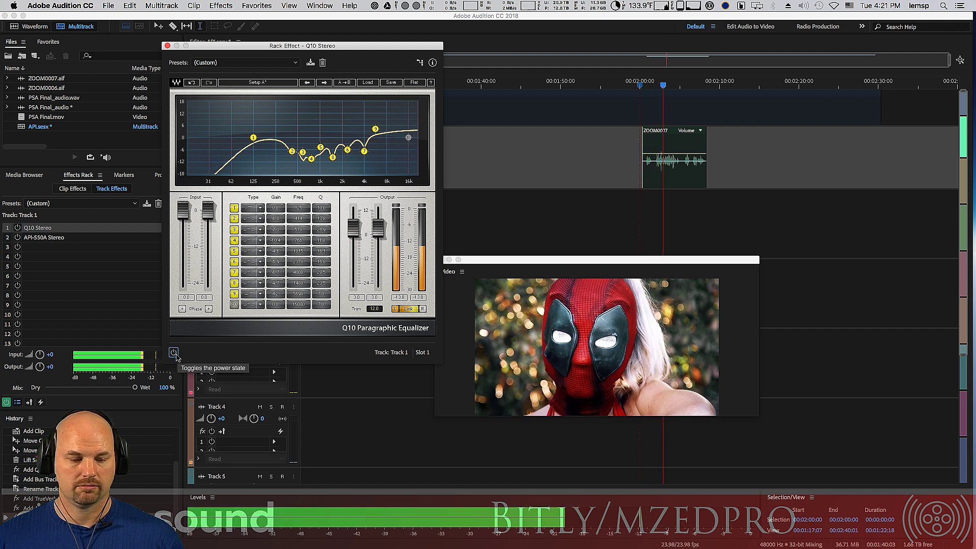
pyautogui.press('space')
pyautogui.click(173, 353)
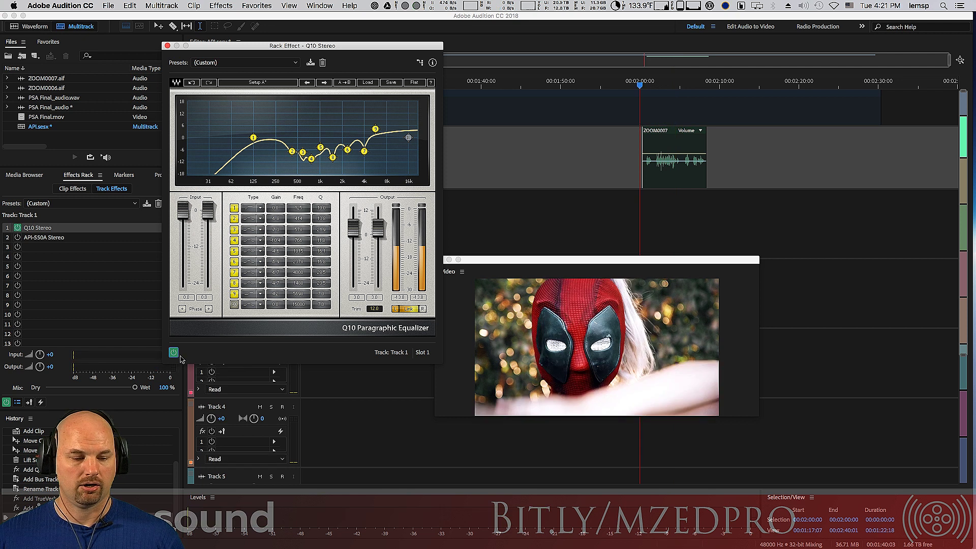
pyautogui.press('space')
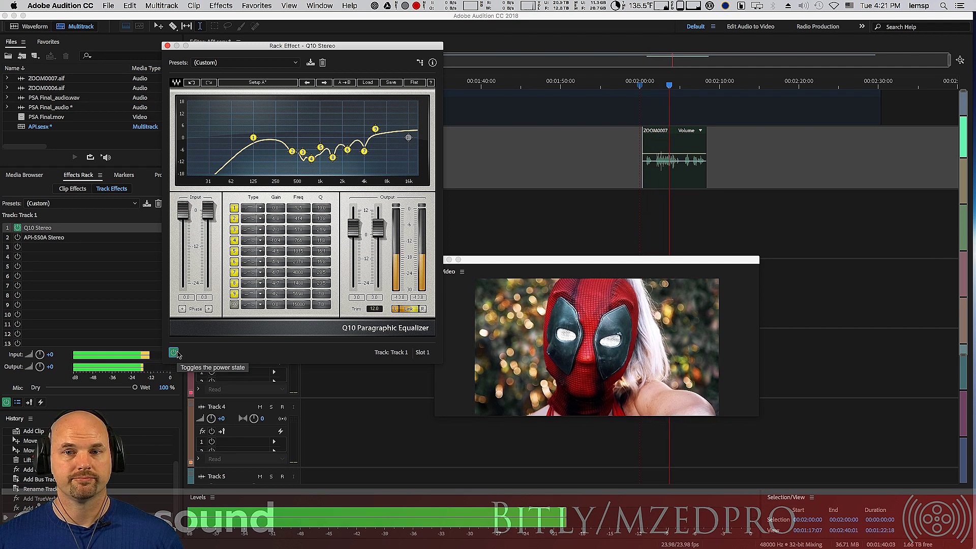
pyautogui.press('space')
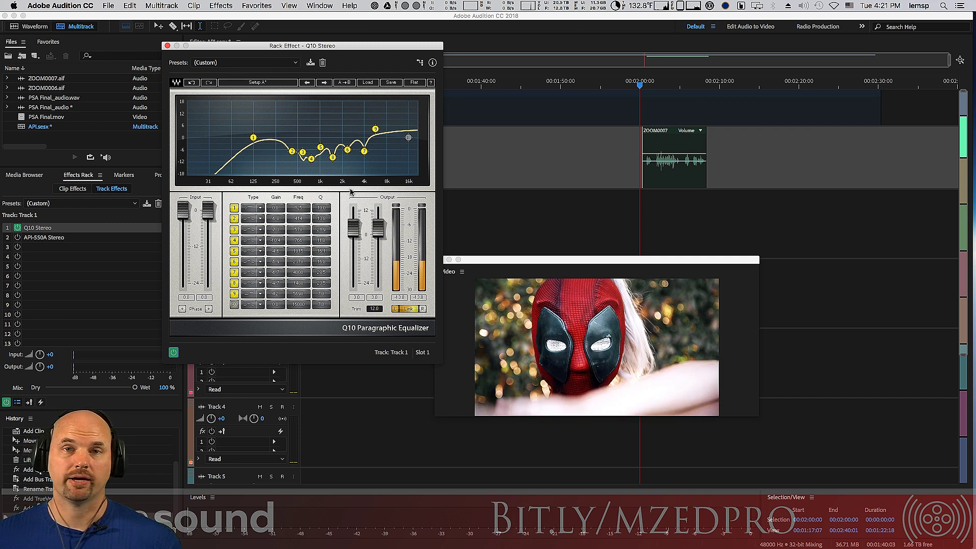
pyautogui.click(167, 46)
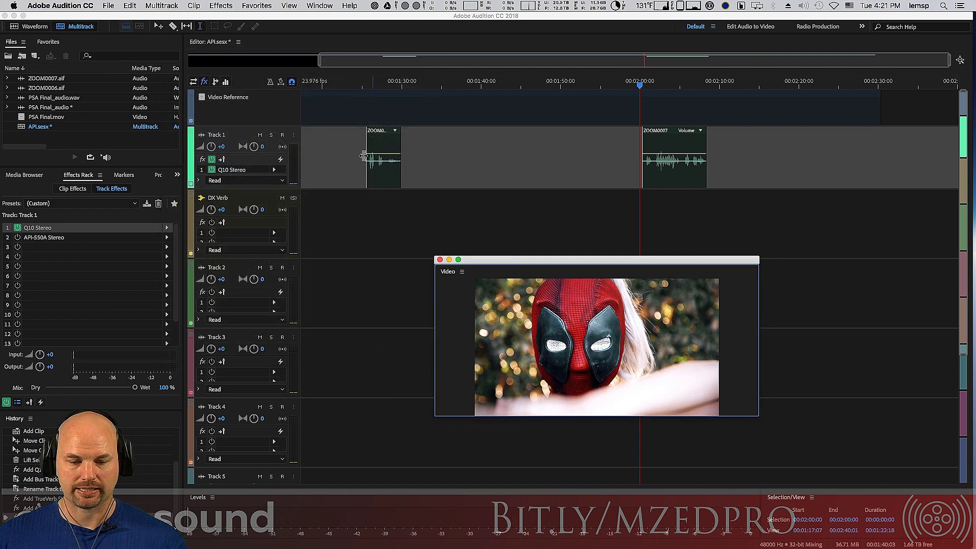
# - Place the playhead at the start of Track 1's first clip, at 00:01:25:13
pyautogui.moveTo(654, 260); pyautogui.dragTo(632, 238)
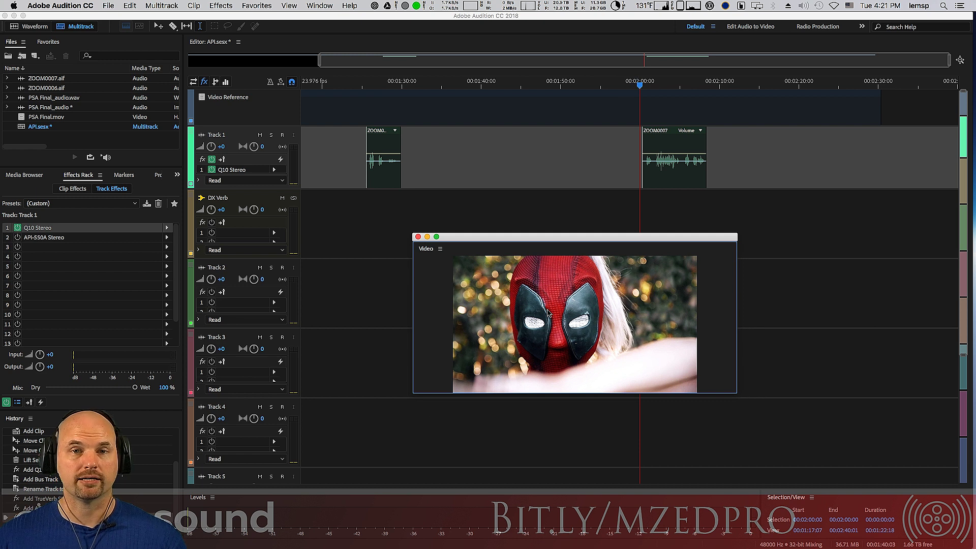
pyautogui.click(360, 137)
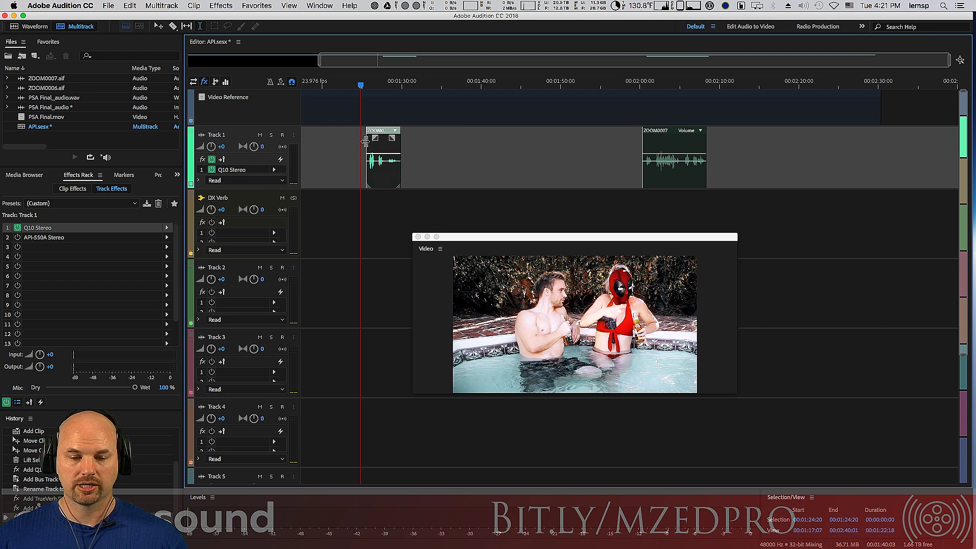
pyautogui.click(366, 106)
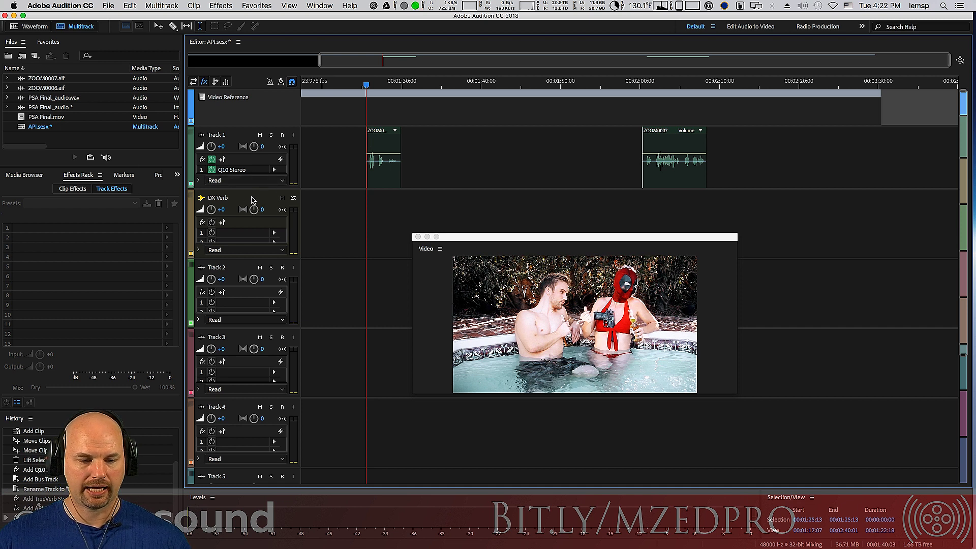
# - Show the mixer, move the video window clear of the track strips and select the DX Verb bus, keeping its name
pyautogui.hotkey('alt', '2')
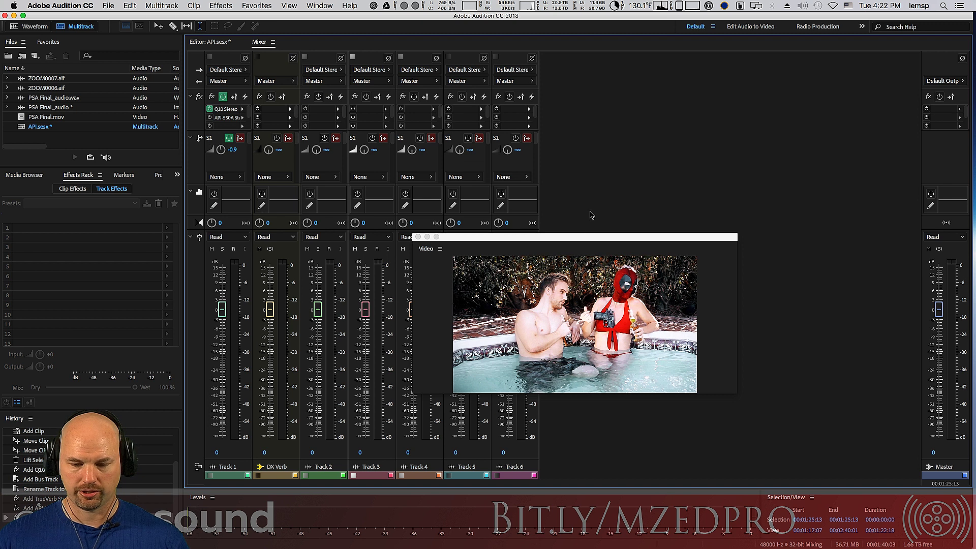
pyautogui.moveTo(582, 241); pyautogui.dragTo(755, 239)
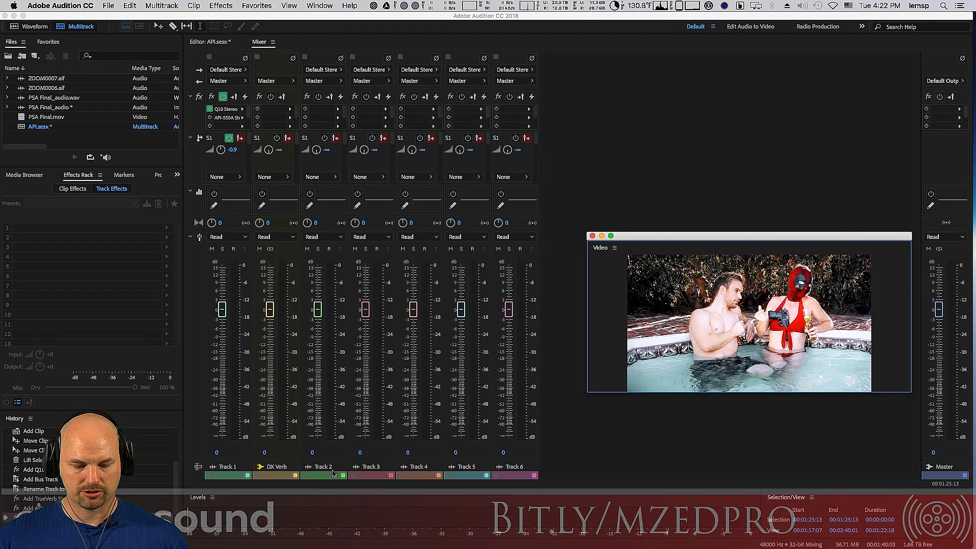
pyautogui.doubleClick(329, 468)
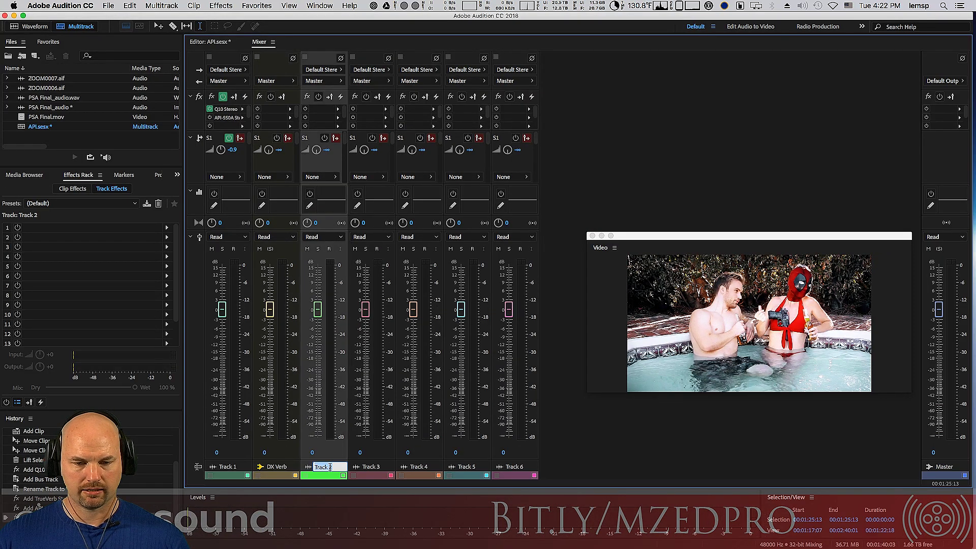
pyautogui.doubleClick(281, 468)
pyautogui.press('Return')
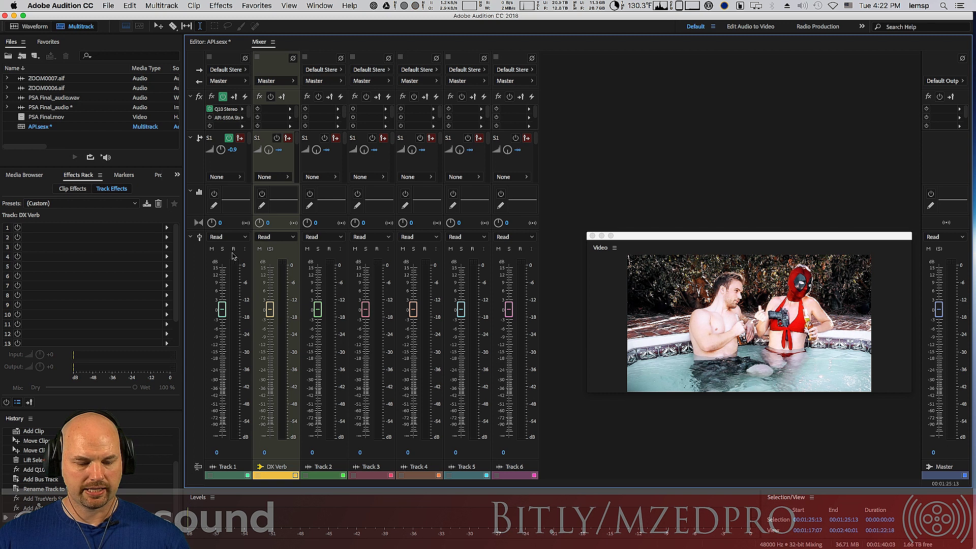
# - Assign Track 1's first send to the DX Verb bus and set the send level to 0
pyautogui.click(227, 177)
pyautogui.click(285, 198)
pyautogui.moveTo(221, 161); pyautogui.dragTo(220, 159)
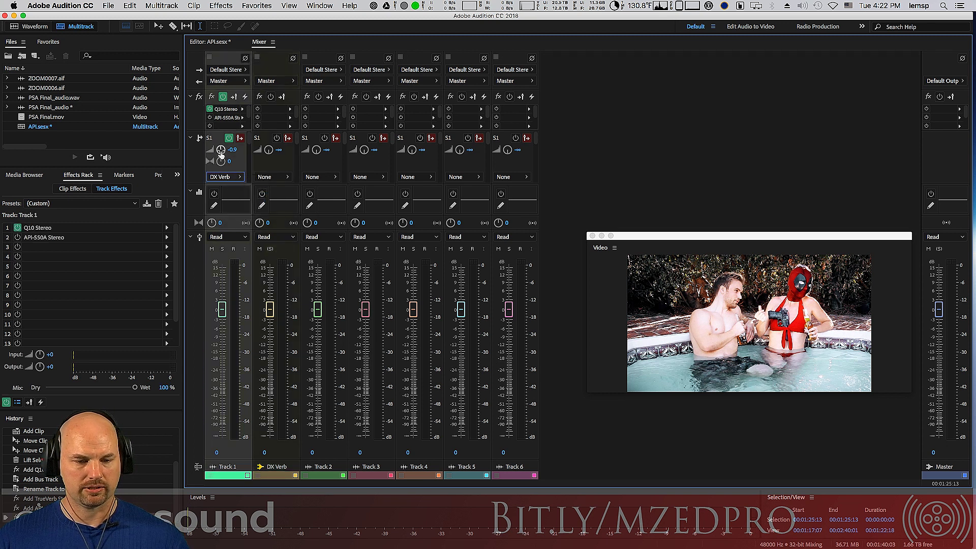
# - Insert the Waves VST3 reverb TrueVerb Stereo in the first effect slot of the DX Verb bus
pyautogui.click(291, 110)
pyautogui.click(291, 109)
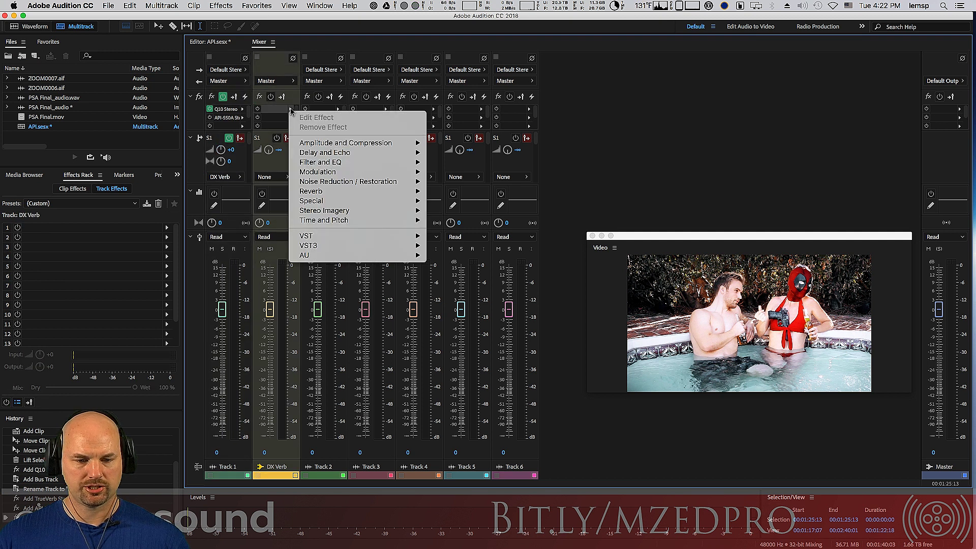
pyautogui.moveTo(386, 246)
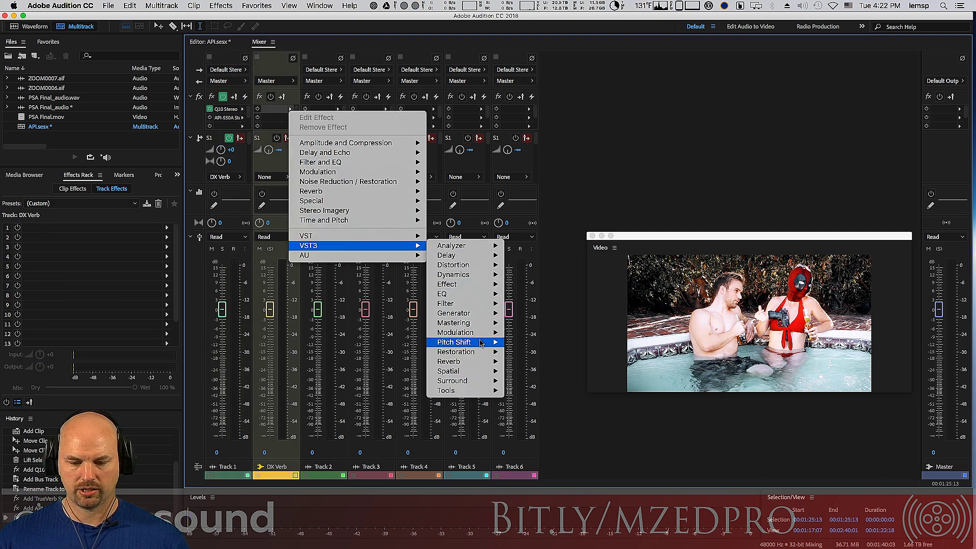
pyautogui.moveTo(481, 362)
pyautogui.moveTo(549, 362)
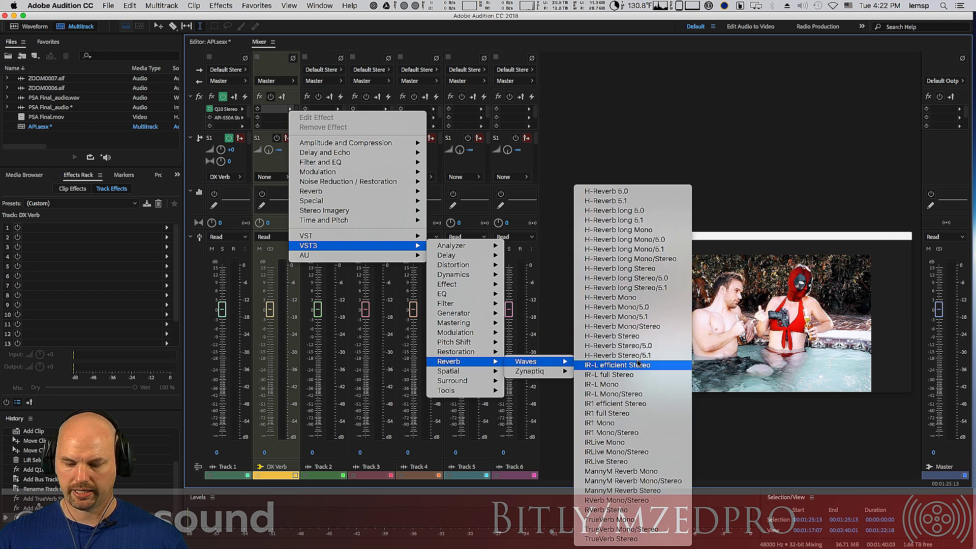
pyautogui.click(611, 539)
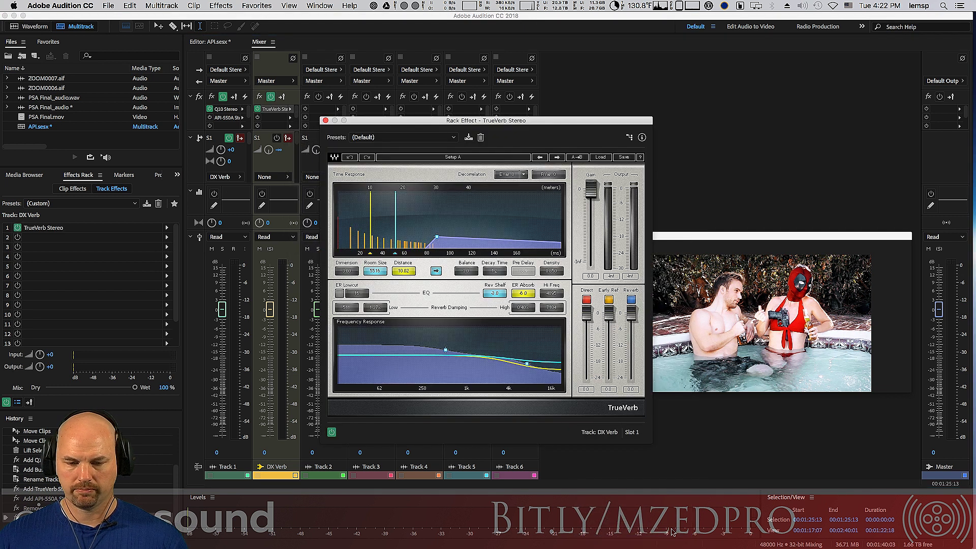
# - Load the Estate Bathroom preset in TrueVerb and move its window clear of the video picture
pyautogui.moveTo(513, 124); pyautogui.dragTo(663, 80)
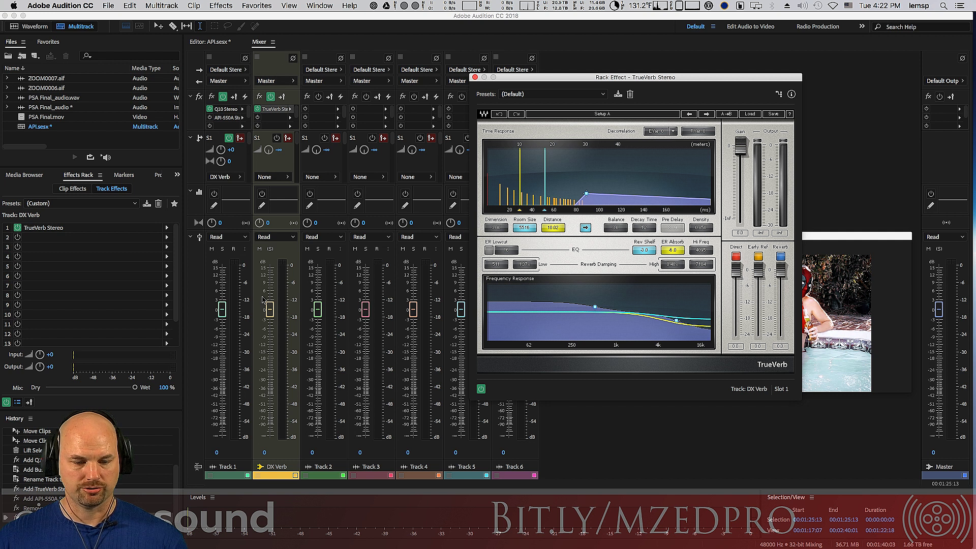
pyautogui.click(581, 94)
pyautogui.click(580, 145)
pyautogui.moveTo(663, 78); pyautogui.dragTo(528, 48)
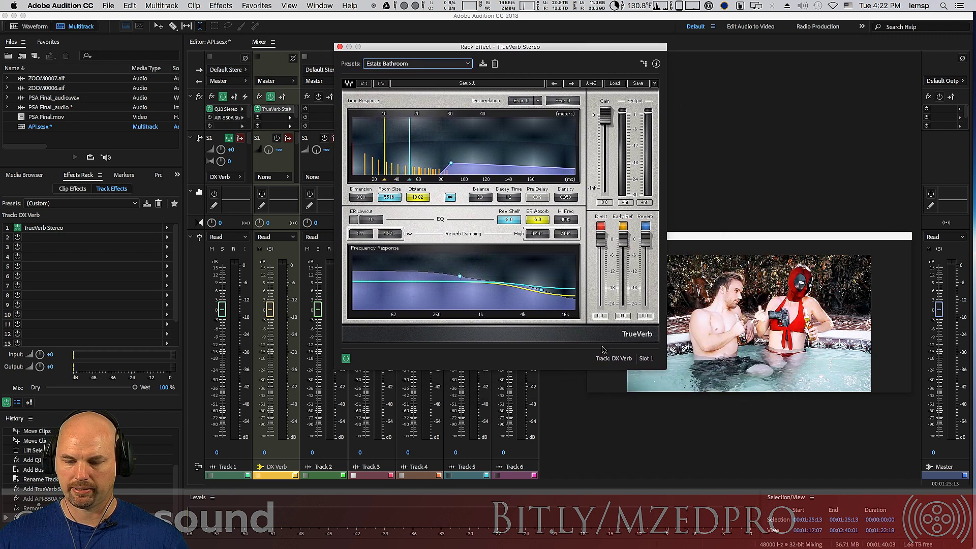
# - Play the first dialogue clip twice to hear it through the Estate Bathroom reverb
pyautogui.press('space')
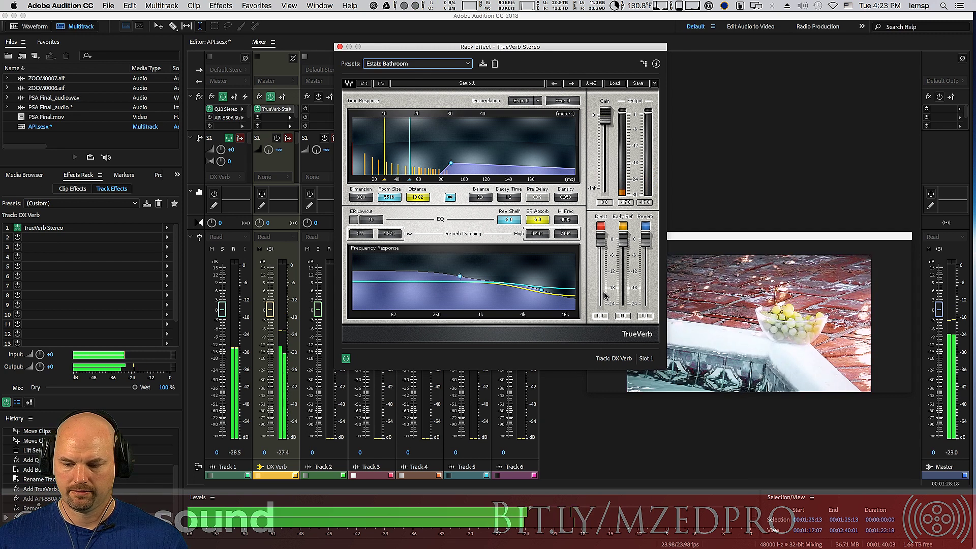
pyautogui.press('space')
pyautogui.press('space')
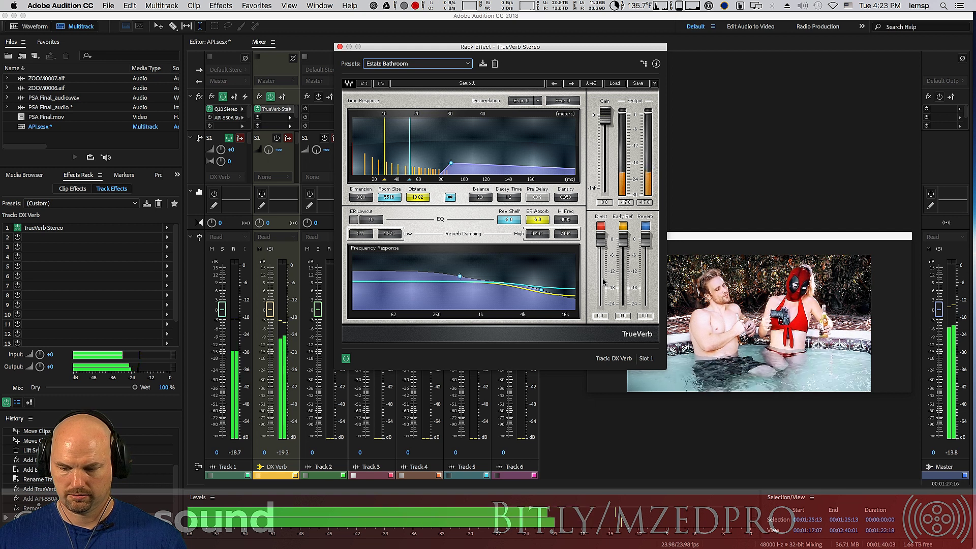
pyautogui.press('space')
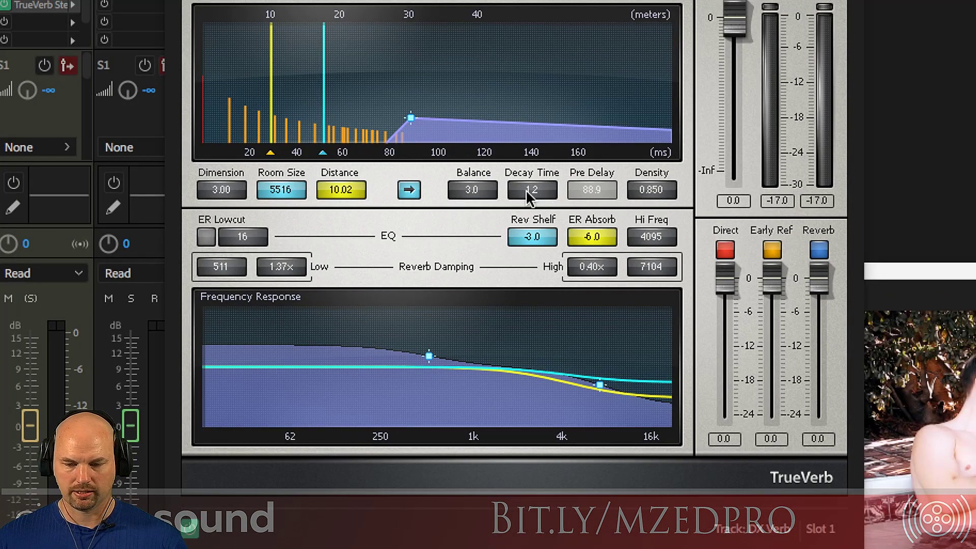
# - Set TrueVerb's decay time to 0.6
pyautogui.click(508, 198)
pyautogui.press('Down')
pyautogui.press('Down')
pyautogui.press('Down')
pyautogui.press('Down')
pyautogui.press('Down')
pyautogui.press('Down')
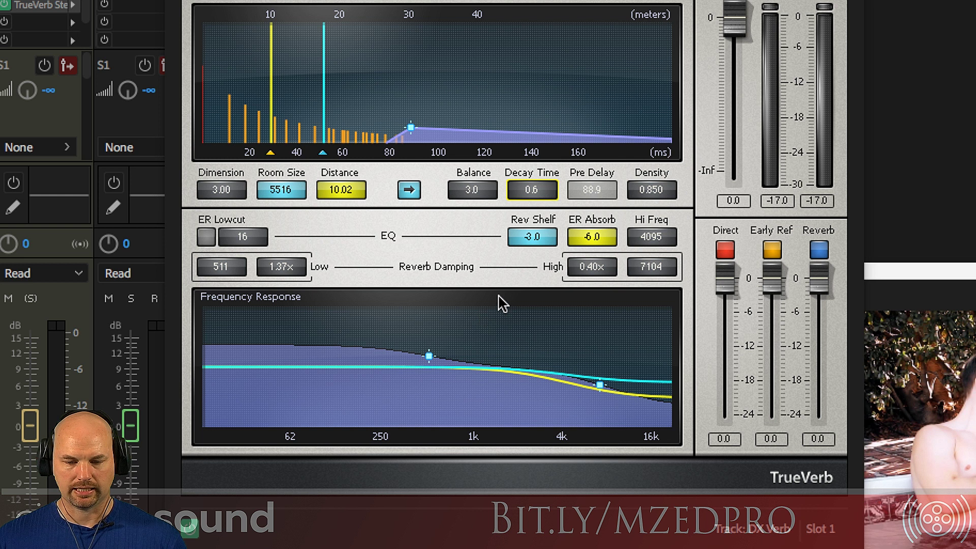
# - Set TrueVerb's decay time to 0.8 while playing back the dialogue
pyautogui.press('space')
pyautogui.moveTo(531, 195); pyautogui.dragTo(531, 187)
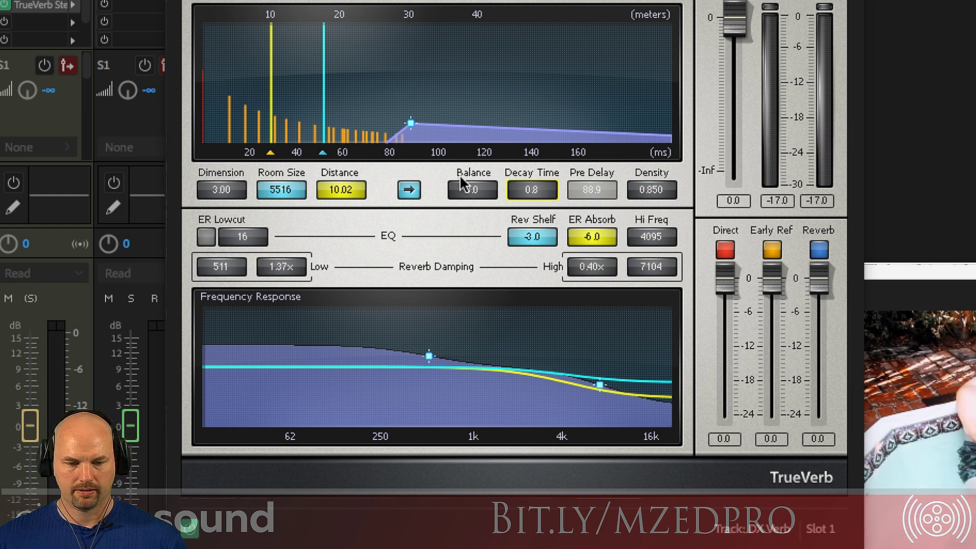
pyautogui.press('space')
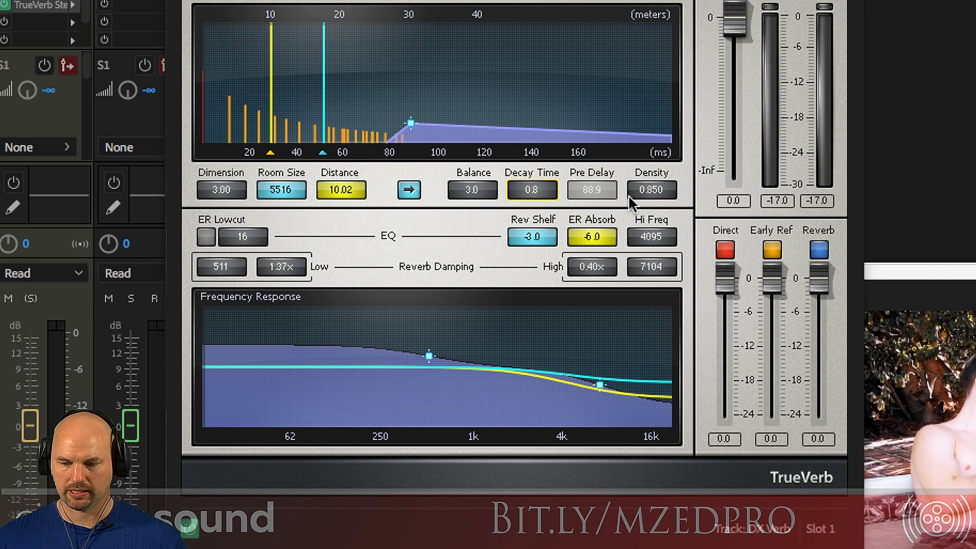
# - Set TrueVerb's room size to 2314 and distance to 7.34, and play the dialogue with the new settings
pyautogui.moveTo(300, 192); pyautogui.dragTo(340, 216)
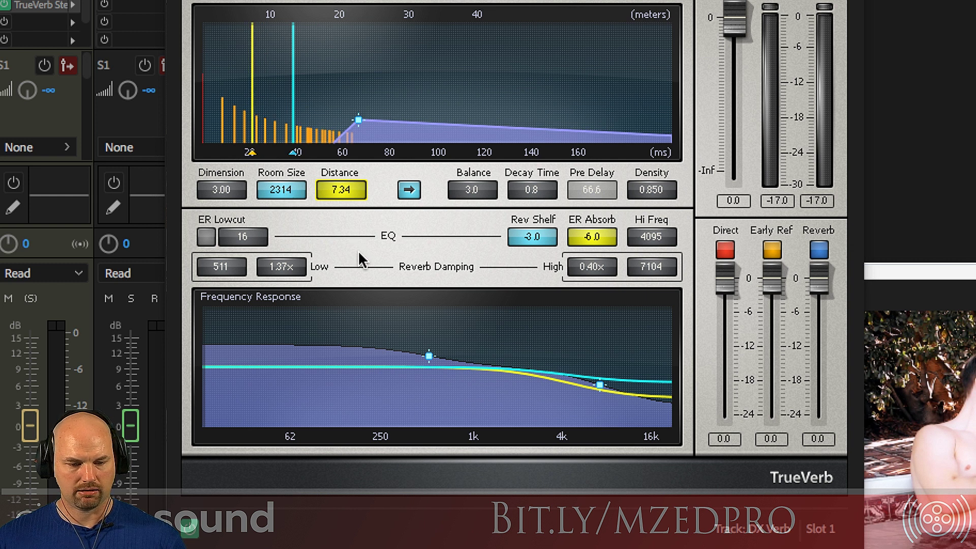
pyautogui.press('space')
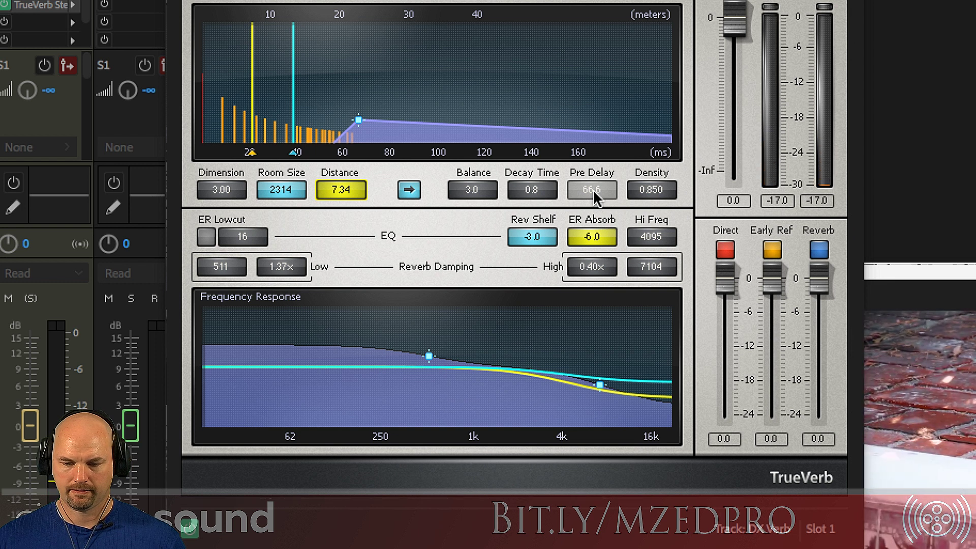
# - Switch off TrueVerb's Direct signal and play the dialogue
pyautogui.press('space')
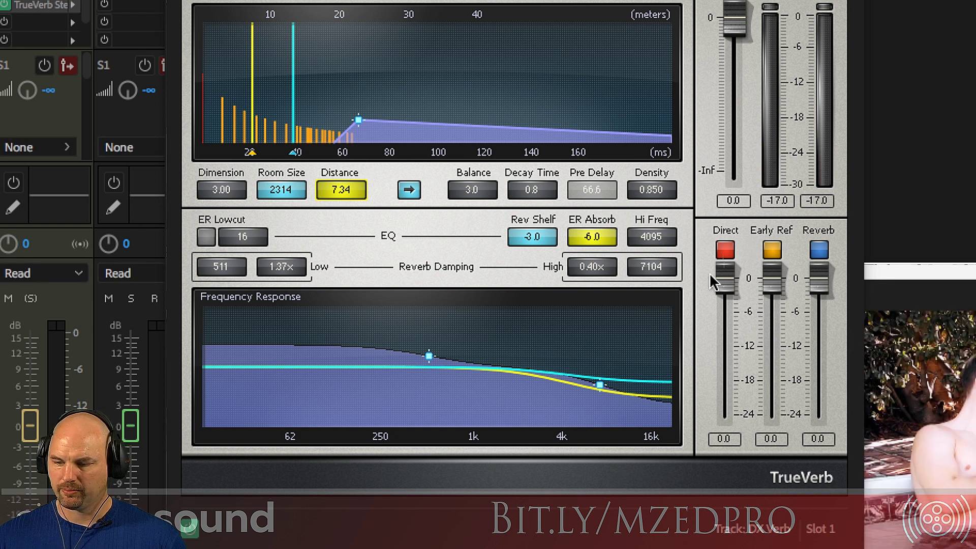
pyautogui.click(726, 250)
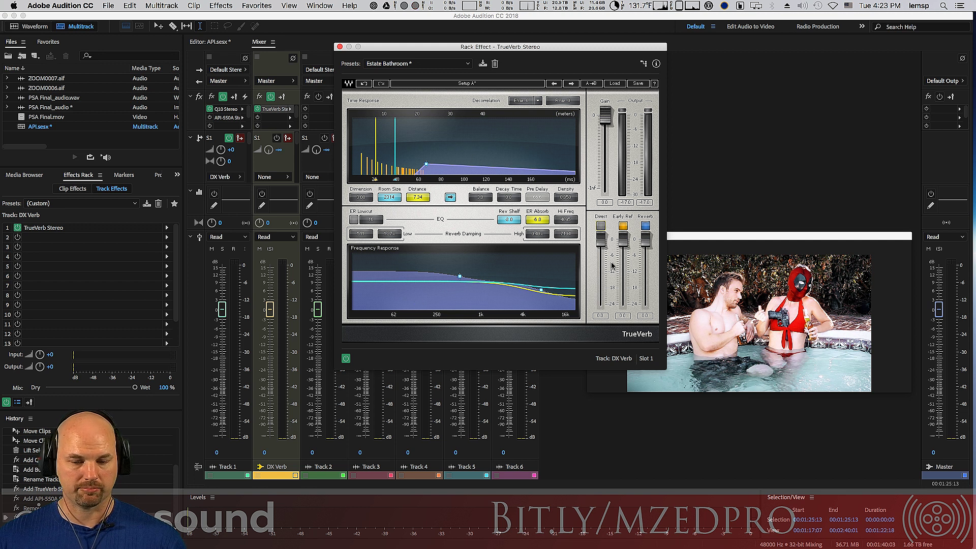
pyautogui.press('space')
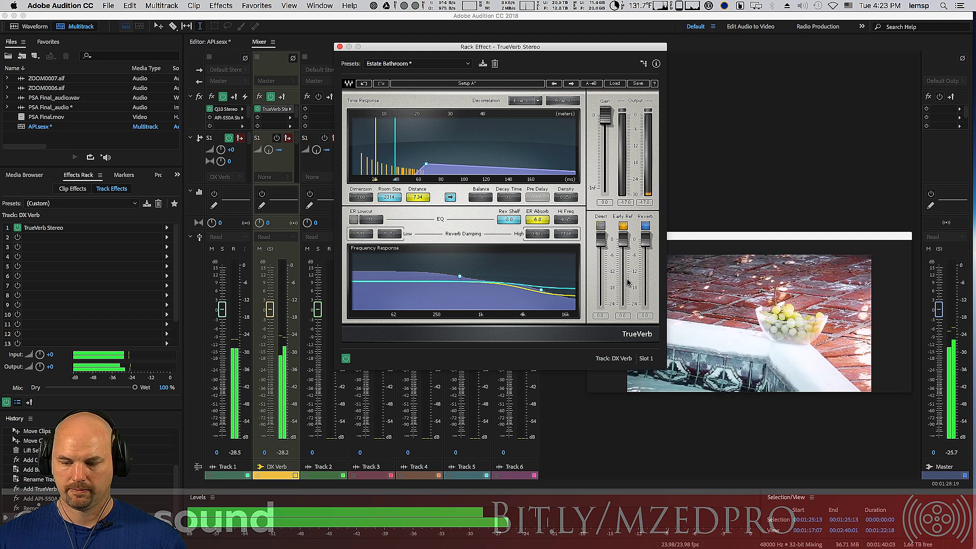
pyautogui.press('space')
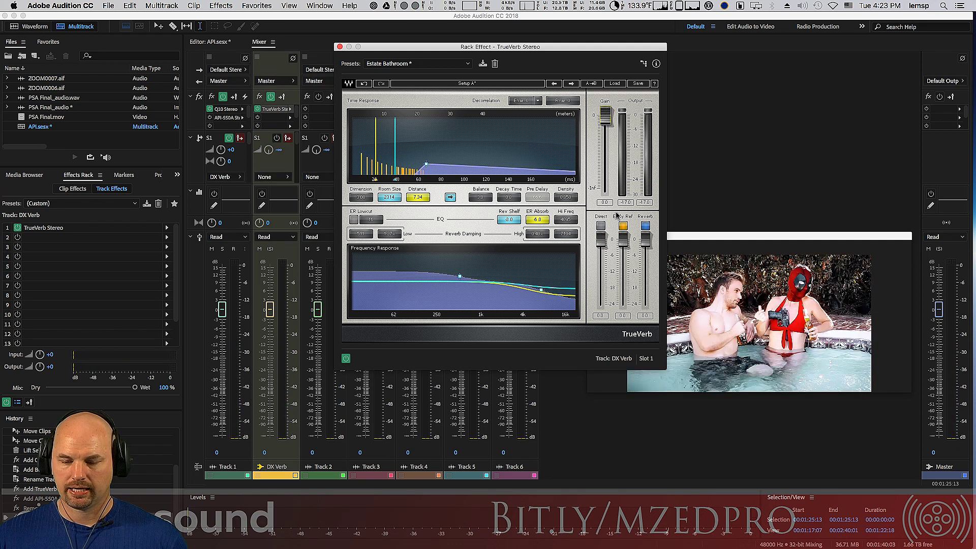
# - Audition TrueVerb's reverb alone and its early reflections alone on the dialogue, then leave both enabled
pyautogui.click(624, 225)
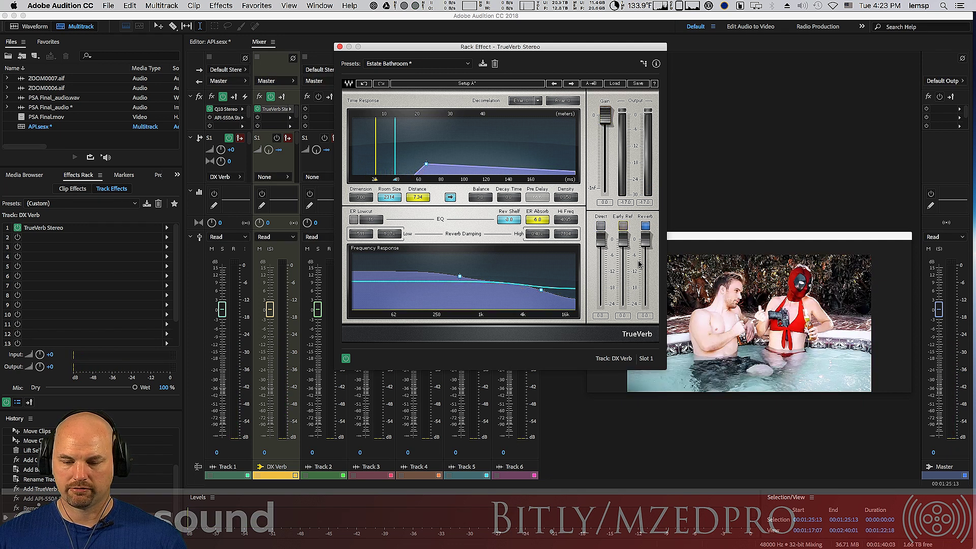
pyautogui.press('space')
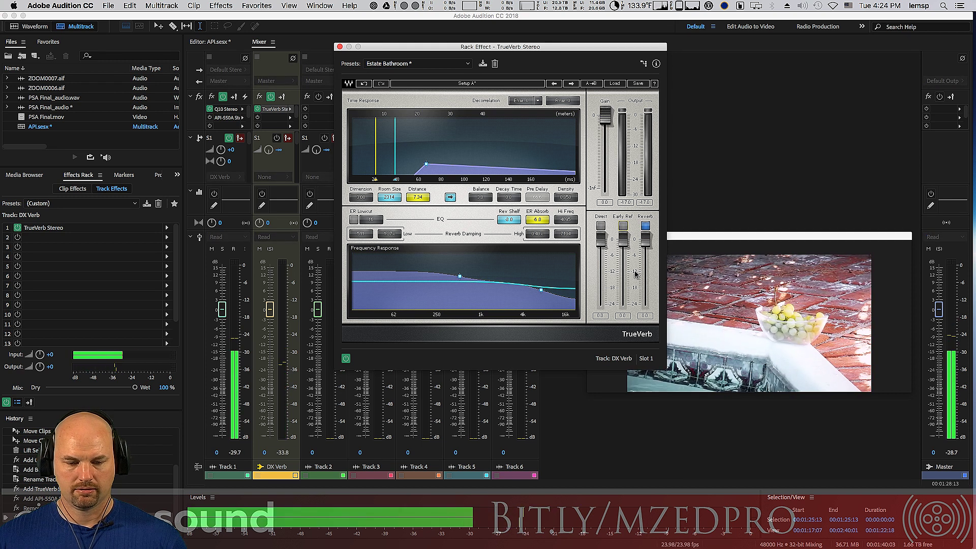
pyautogui.press('space')
pyautogui.click(645, 226)
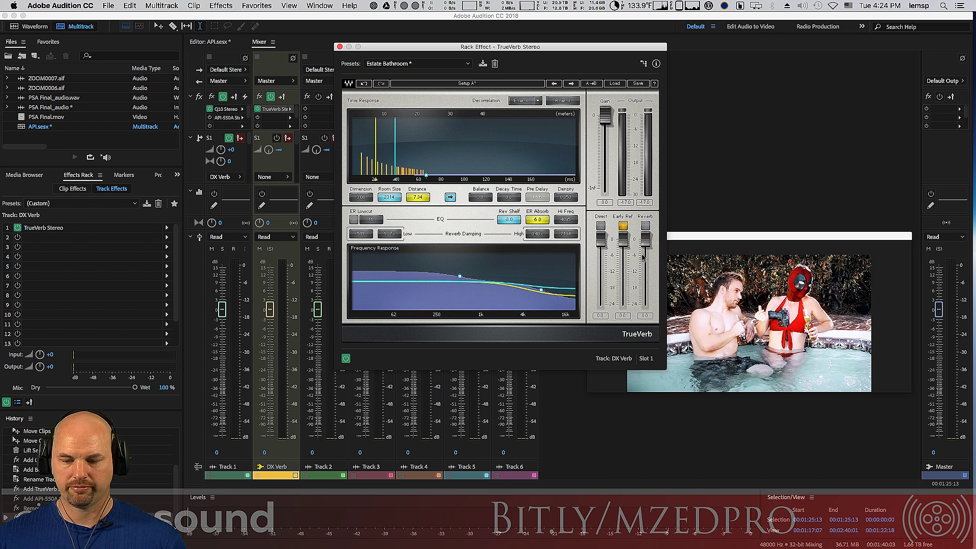
pyautogui.press('space')
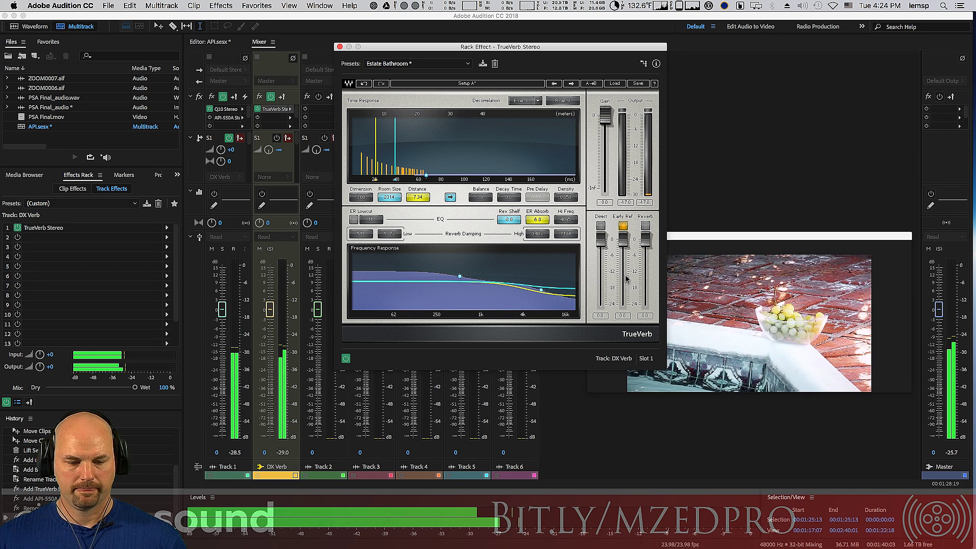
pyautogui.press('space')
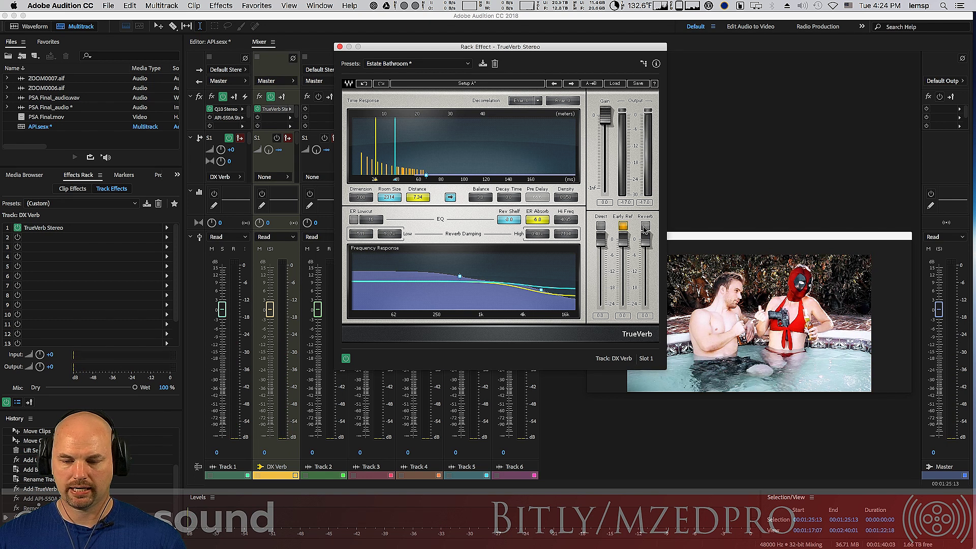
pyautogui.click(646, 227)
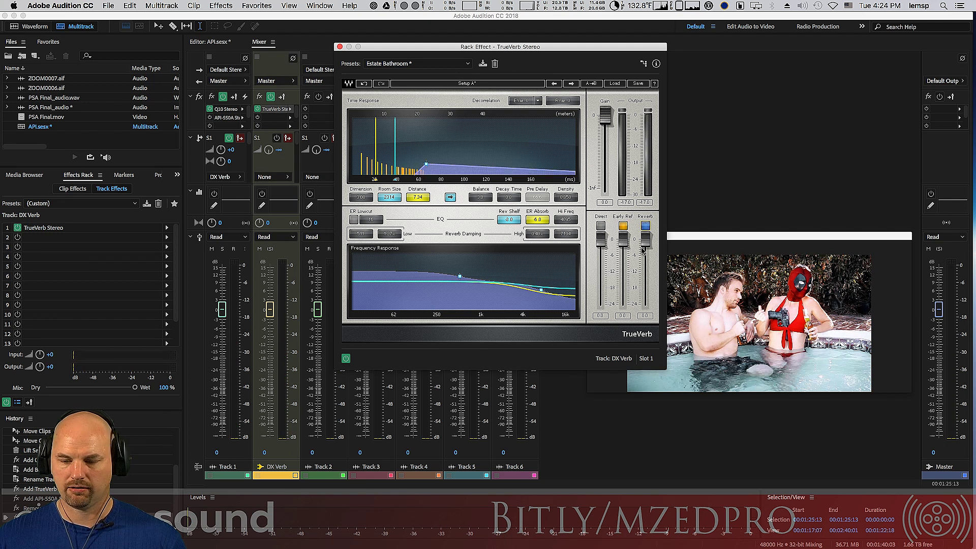
# - Lower TrueVerb's Early Ref and Reverb levels by ear while playing back the dialogue
pyautogui.moveTo(627, 242); pyautogui.dragTo(646, 275)
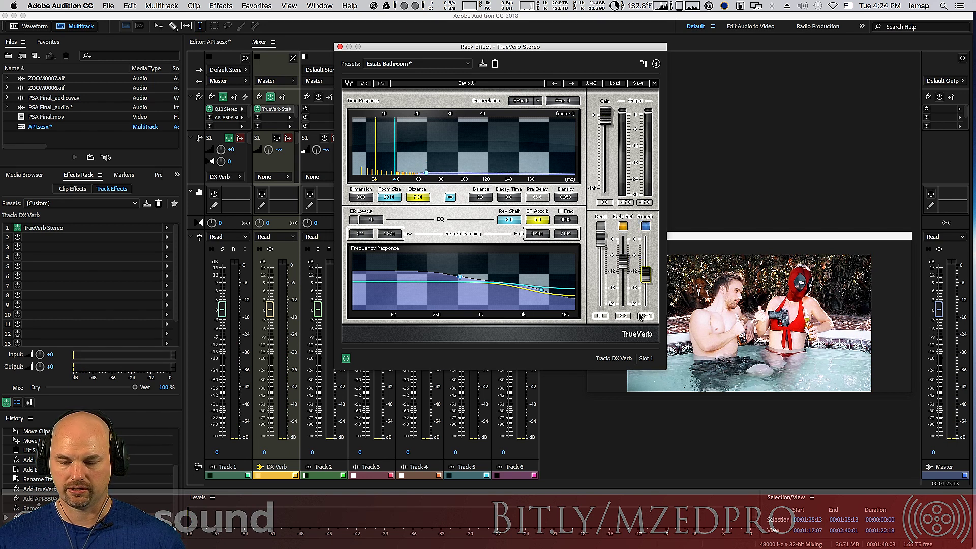
pyautogui.press('space')
pyautogui.moveTo(645, 276); pyautogui.dragTo(644, 264)
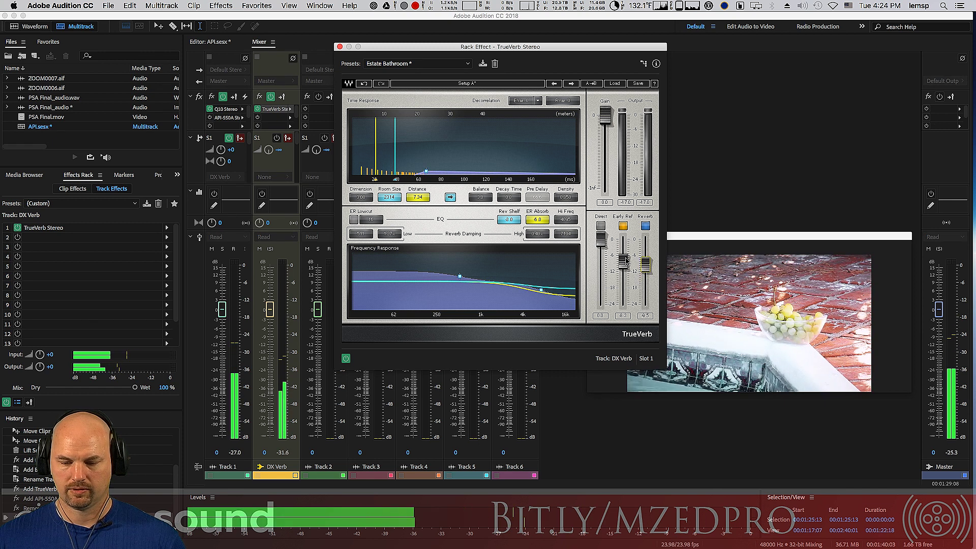
pyautogui.moveTo(629, 260)
pyautogui.mouseDown()
pyautogui.moveTo(633, 244)
pyautogui.moveTo(646, 257)
pyautogui.moveTo(621, 269)
pyautogui.mouseUp()
pyautogui.press('space')
pyautogui.press('space')
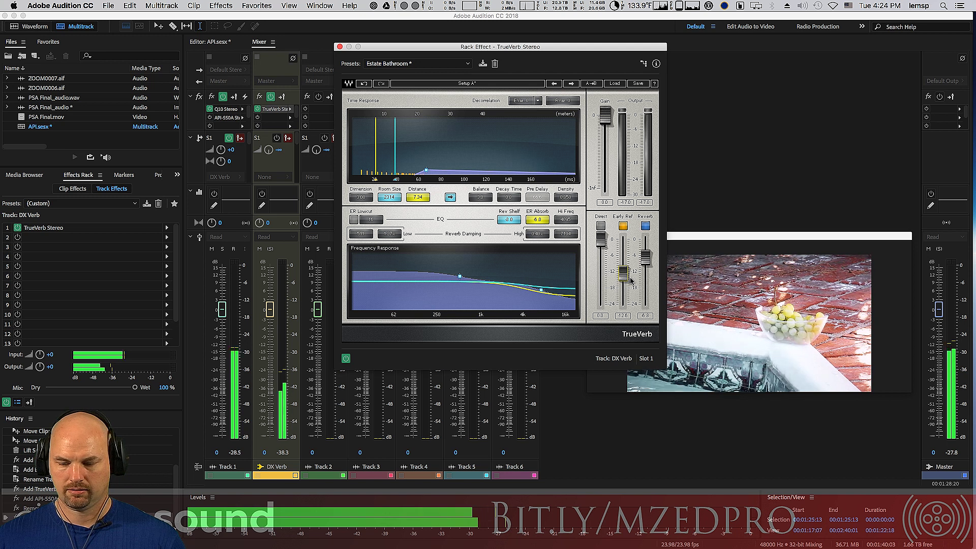
pyautogui.press('space')
# - Set TrueVerb's Early Ref level to 0.0 and Reverb level to -4.3, and play the dialogue
pyautogui.moveTo(627, 278); pyautogui.dragTo(644, 248)
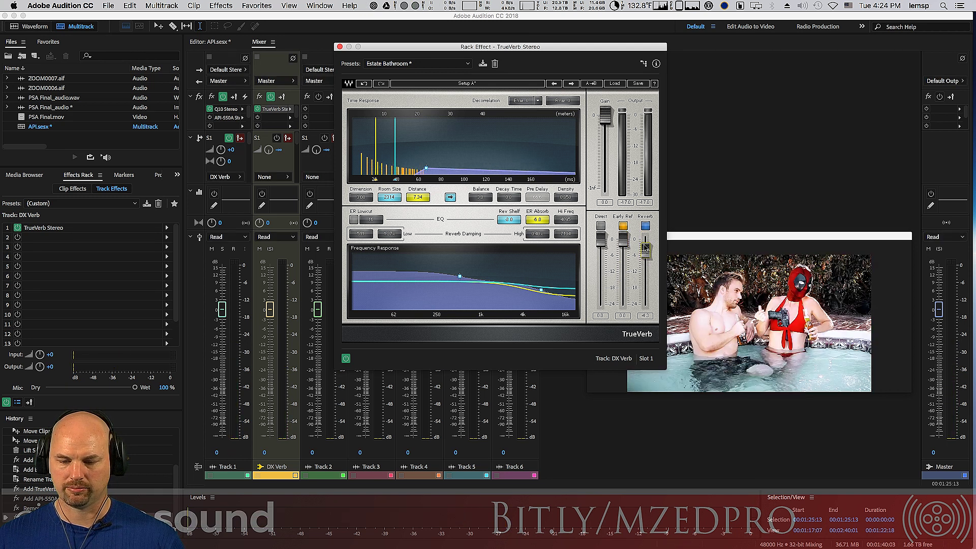
pyautogui.press('space')
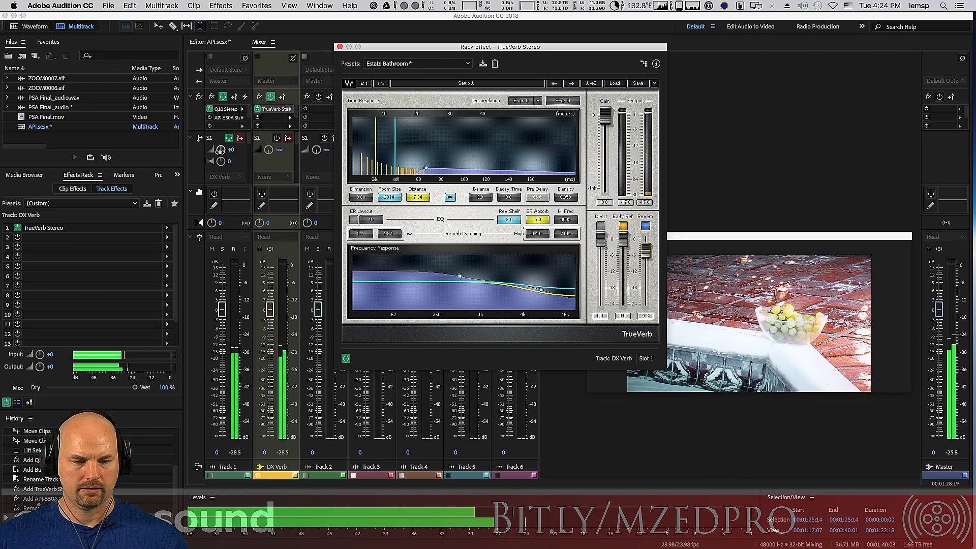
# - Set Track 1's DX Verb send level to -3.3, play the dialogue, and close the TrueVerb window
pyautogui.moveTo(221, 150); pyautogui.dragTo(219, 159)
pyautogui.press('space')
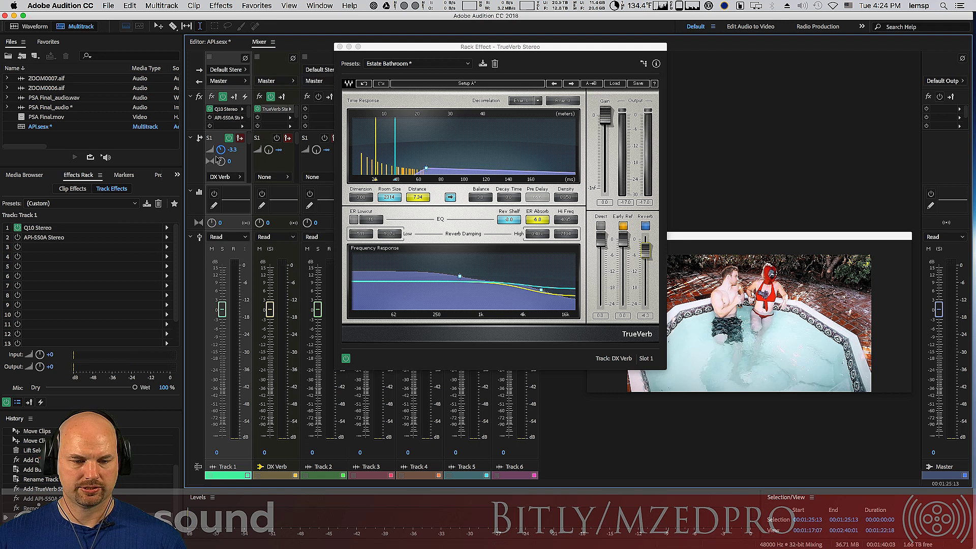
pyautogui.press('space')
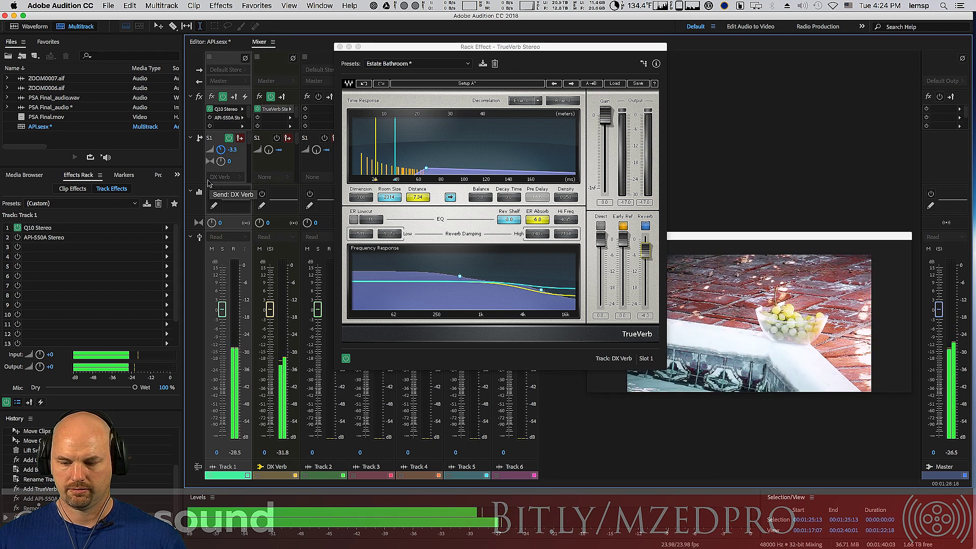
pyautogui.press('space')
pyautogui.click(340, 46)
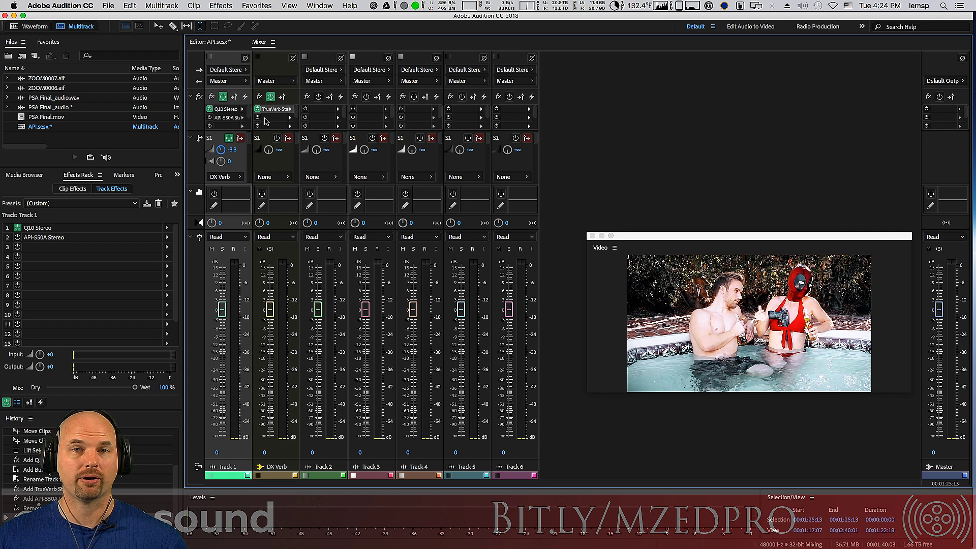
# - Compare the dialogue with Track 1's DX Verb send off and on, leaving the send enabled
pyautogui.click(229, 139)
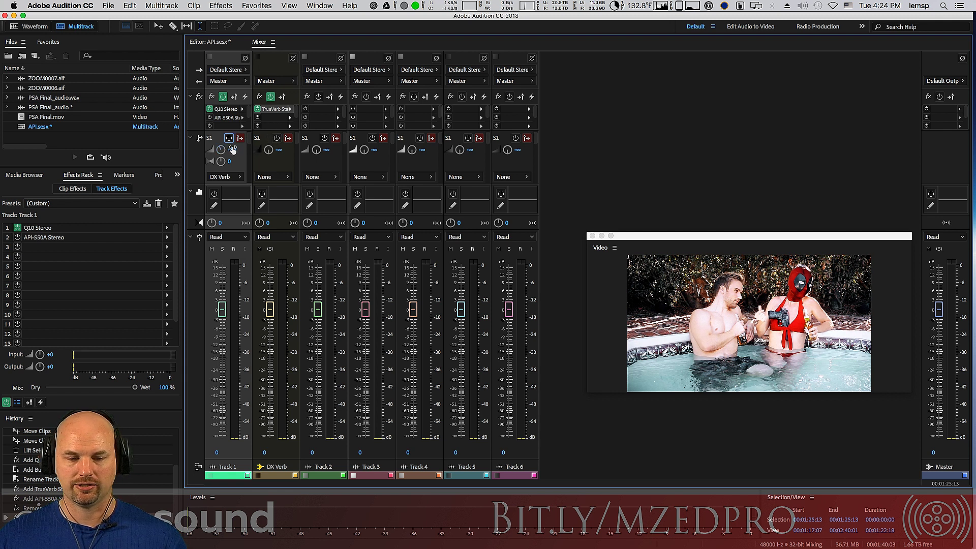
pyautogui.press('space')
pyautogui.press('space')
pyautogui.click(229, 139)
pyautogui.press('space')
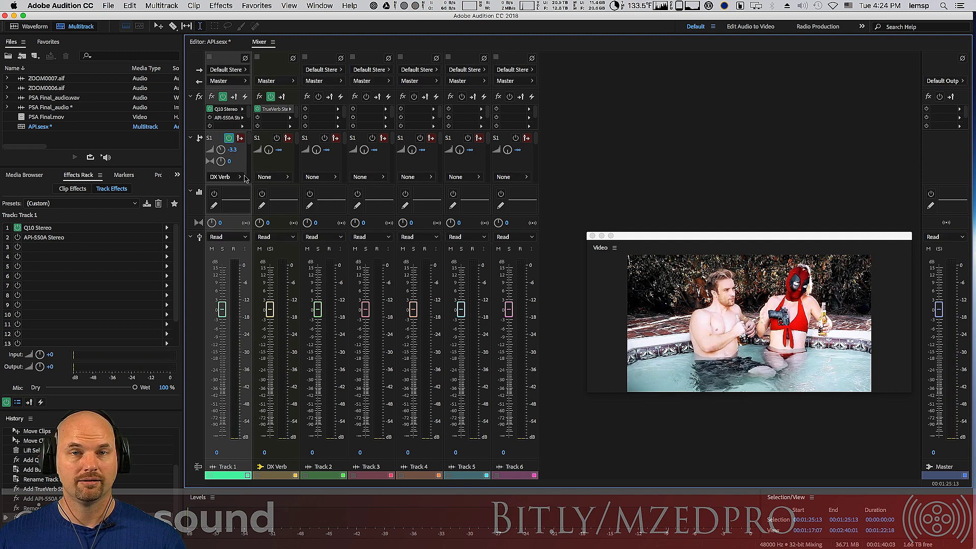
pyautogui.press('space')
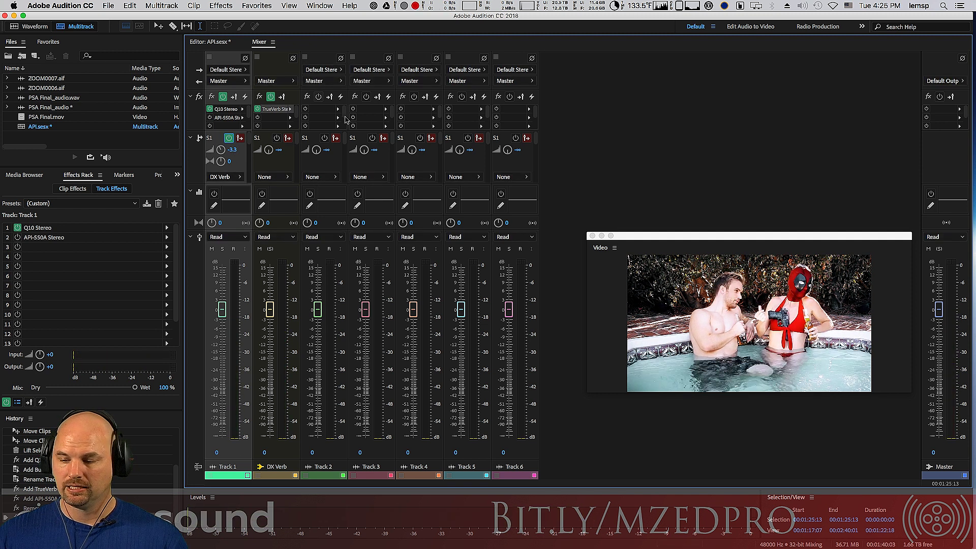
# - Show the multitrack timeline and place the playhead at 00:02:02:02 within the ZOOM0007 dialogue clip
pyautogui.hotkey('alt', '2')
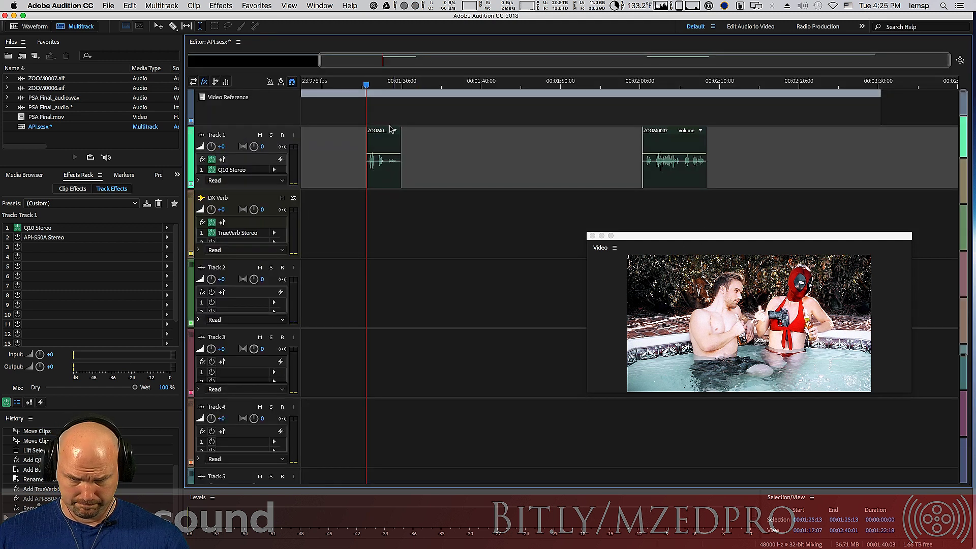
pyautogui.moveTo(376, 110); pyautogui.dragTo(378, 108)
pyautogui.press('space')
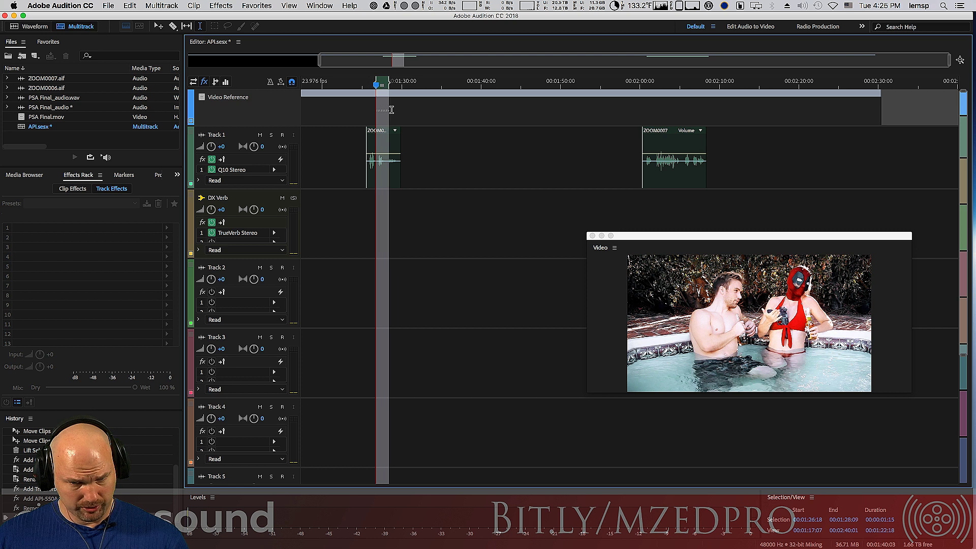
pyautogui.moveTo(382, 109); pyautogui.dragTo(383, 109)
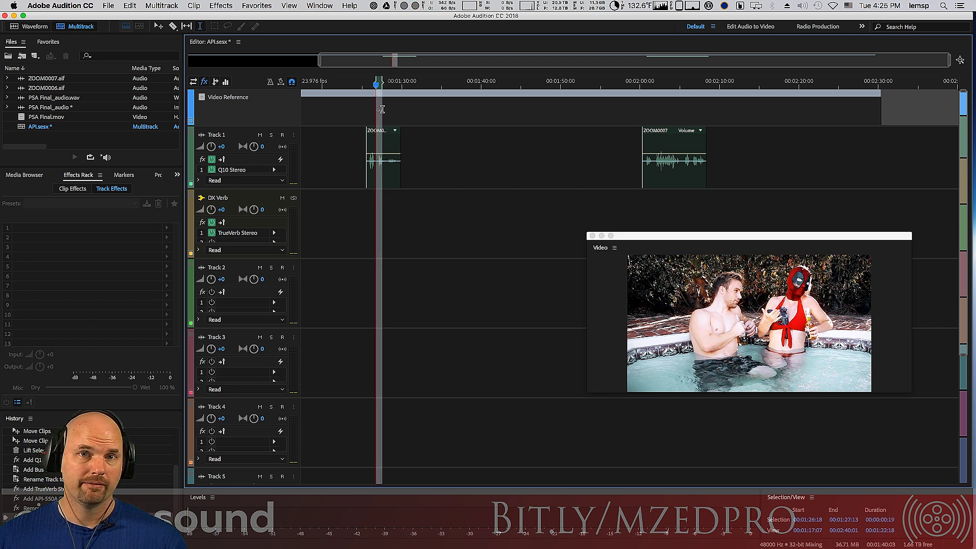
pyautogui.moveTo(643, 110); pyautogui.dragTo(699, 111)
pyautogui.click(657, 115)
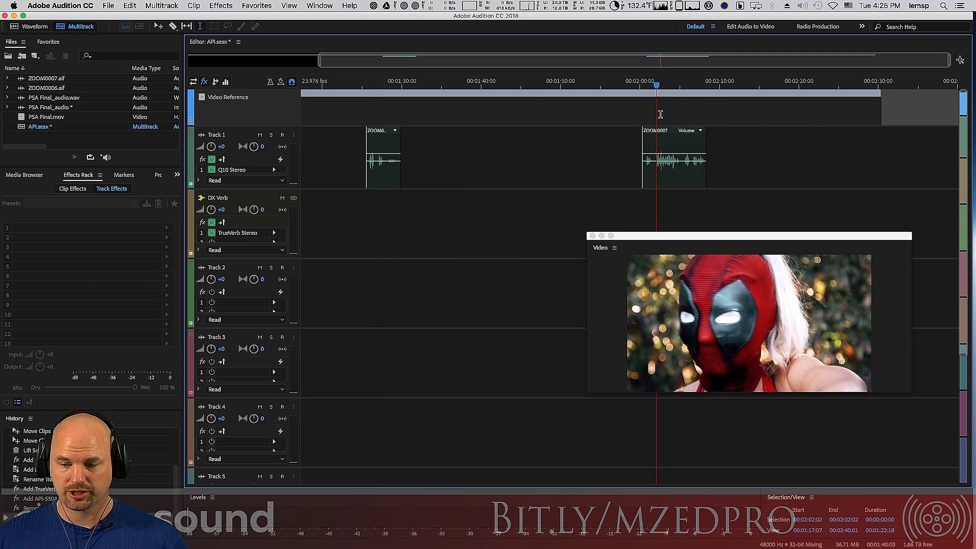
# - Show Track 1's automation lane with the Send 1 Output Level envelope
pyautogui.click(198, 180)
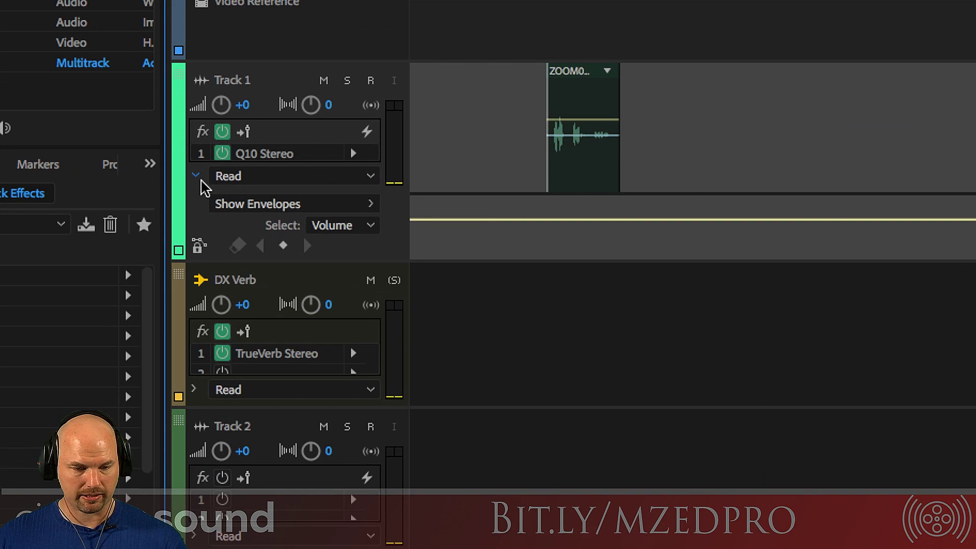
pyautogui.click(198, 179)
pyautogui.click(198, 181)
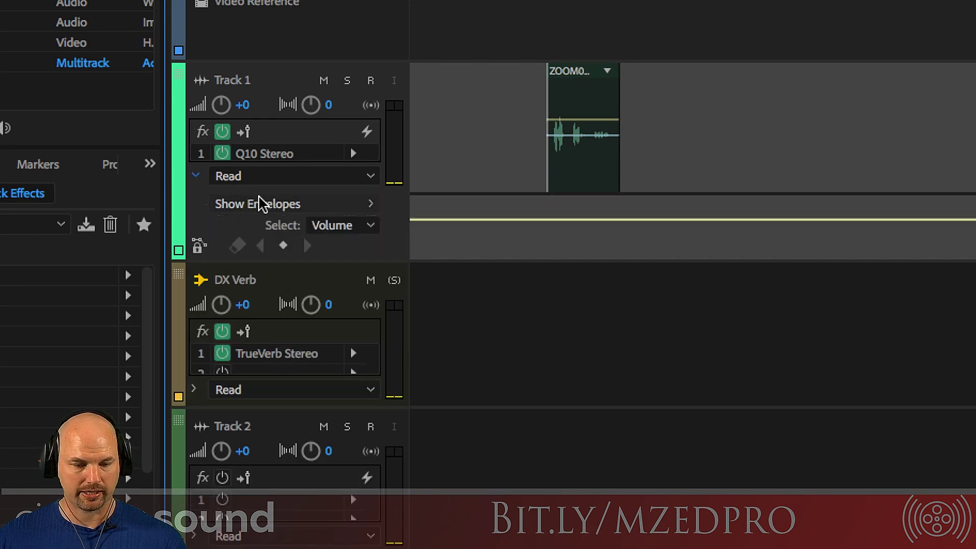
pyautogui.click(285, 206)
pyautogui.moveTo(507, 308)
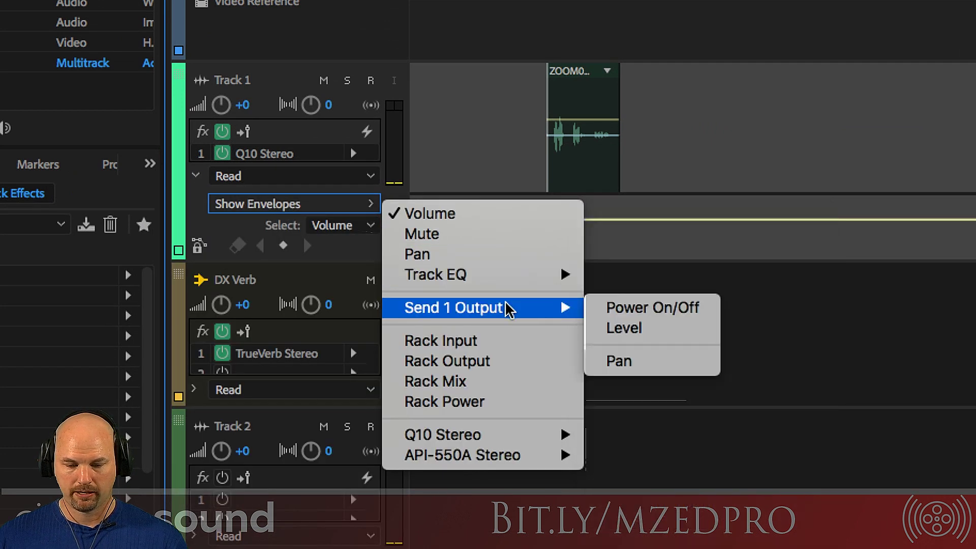
pyautogui.click(639, 326)
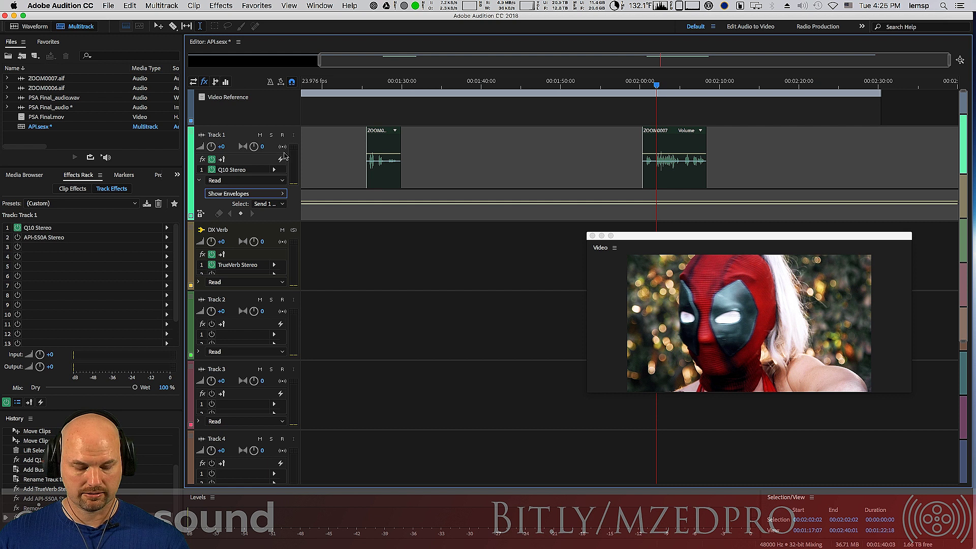
pyautogui.hotkey('alt', '2')
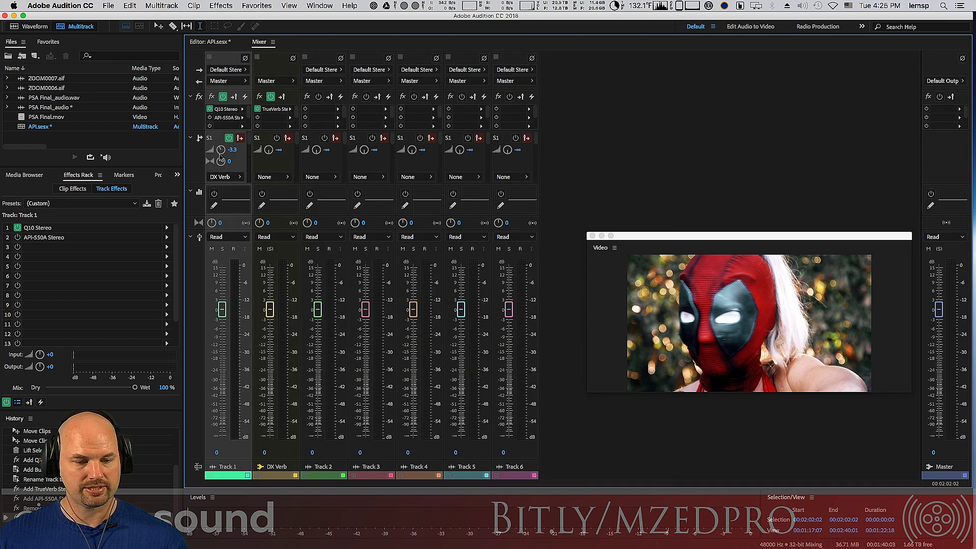
pyautogui.hotkey('alt', '2')
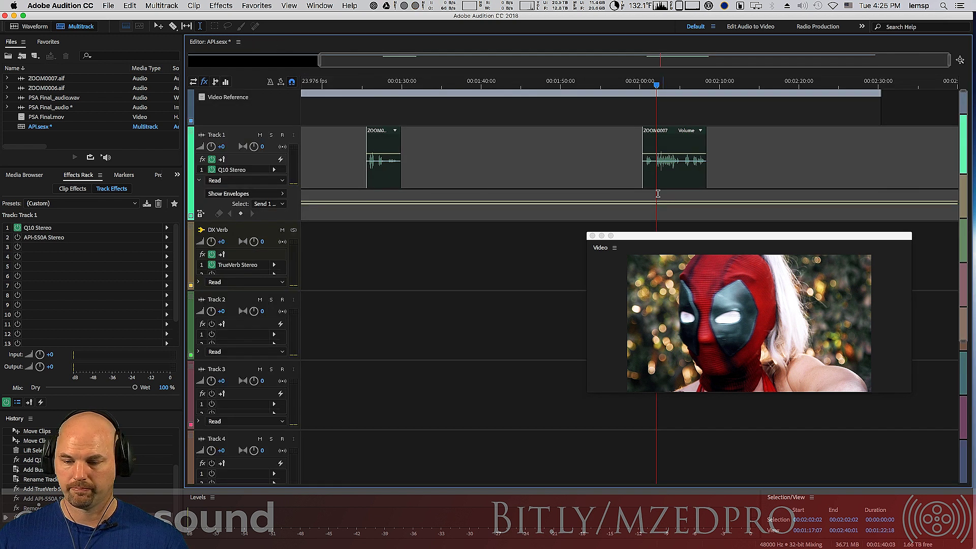
# - Add four keyframes to Track 1's Send 1 level envelope, two just before and two just after the ZOOM0007 clip
pyautogui.click(632, 204)
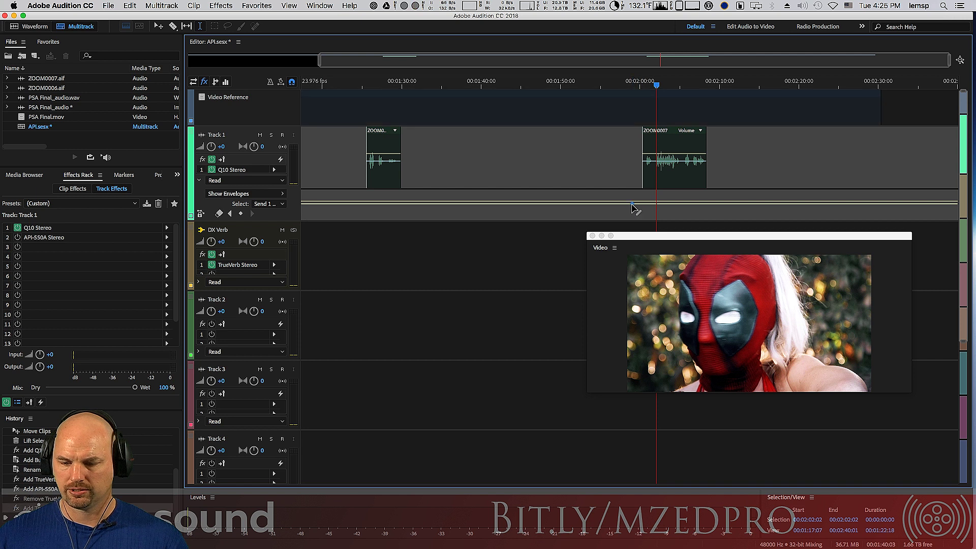
pyautogui.click(639, 204)
pyautogui.click(712, 204)
pyautogui.click(720, 204)
# - Lower the two inner send-level keyframes around the ZOOM0007 clip and play from 00:01:58:08 to hear the reduced reverb
pyautogui.moveTo(712, 205); pyautogui.dragTo(710, 208)
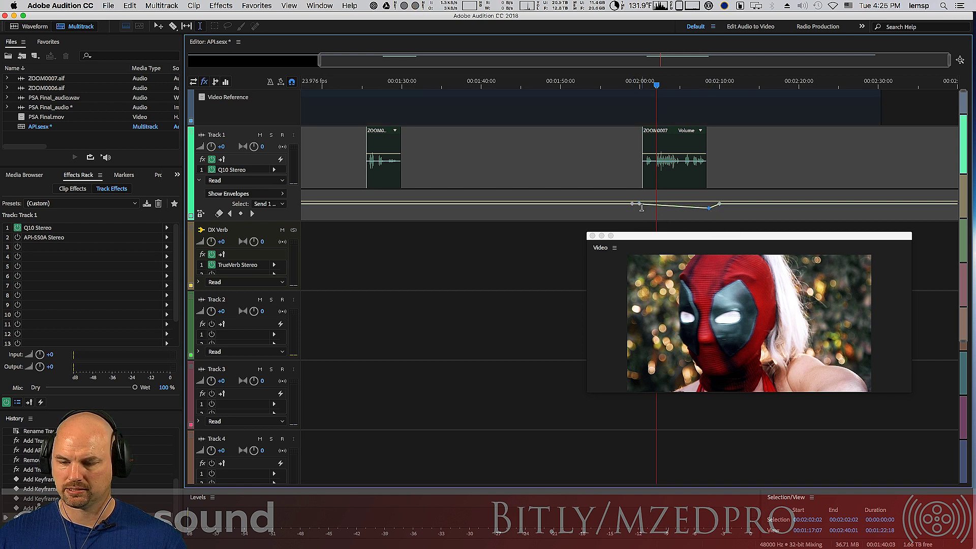
pyautogui.moveTo(640, 204); pyautogui.dragTo(639, 208)
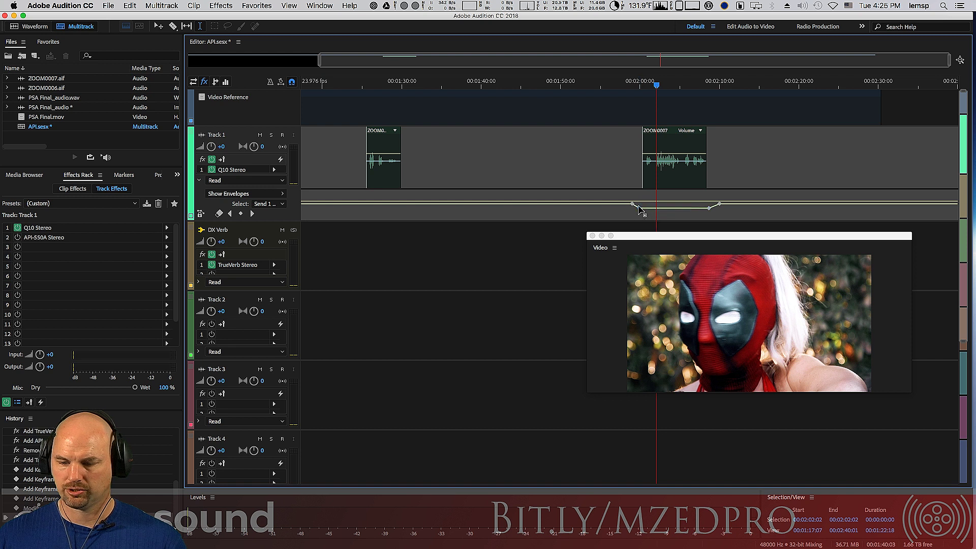
pyautogui.click(626, 155)
pyautogui.press('space')
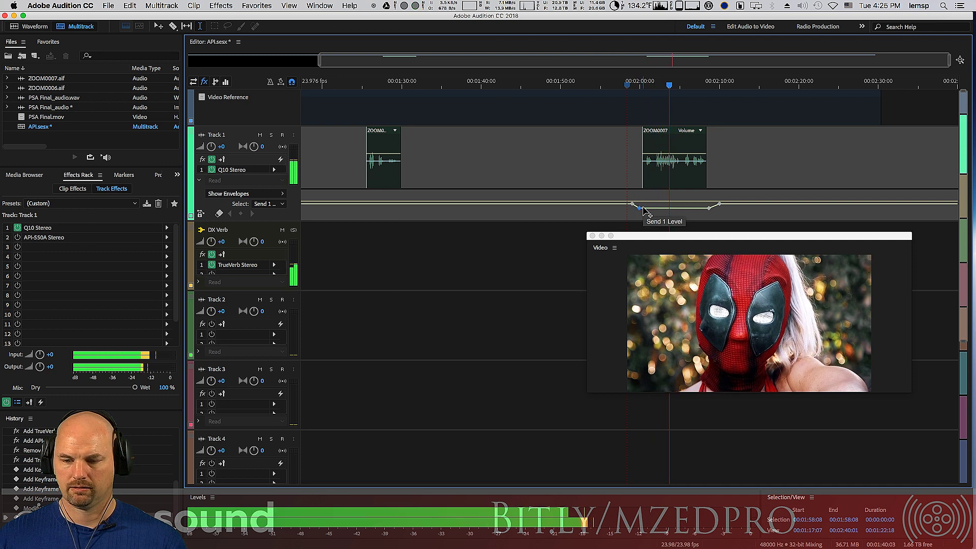
# - Raise the two inner send-level keyframes around the ZOOM0007 clip slightly and play from 00:01:58:08 to judge the reverb
pyautogui.press('space')
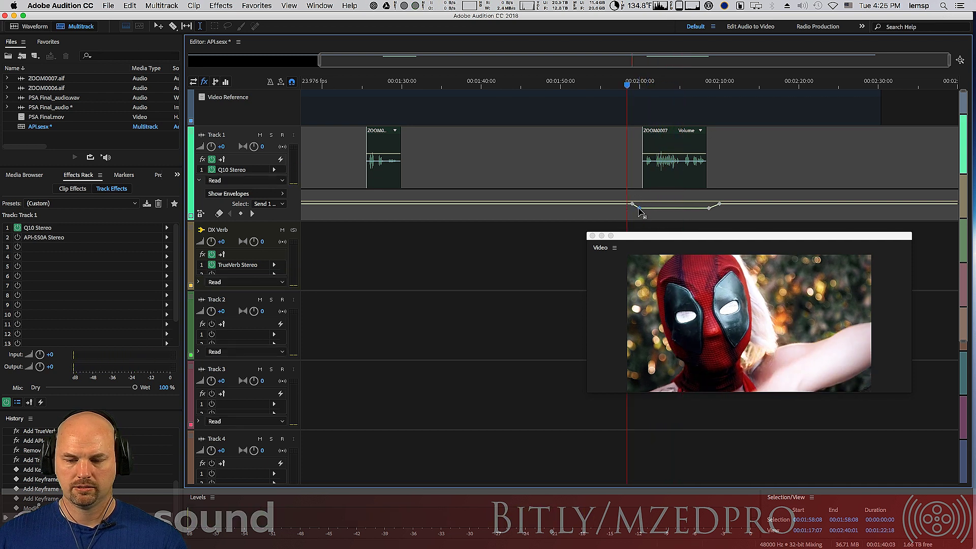
pyautogui.moveTo(639, 210); pyautogui.dragTo(640, 208)
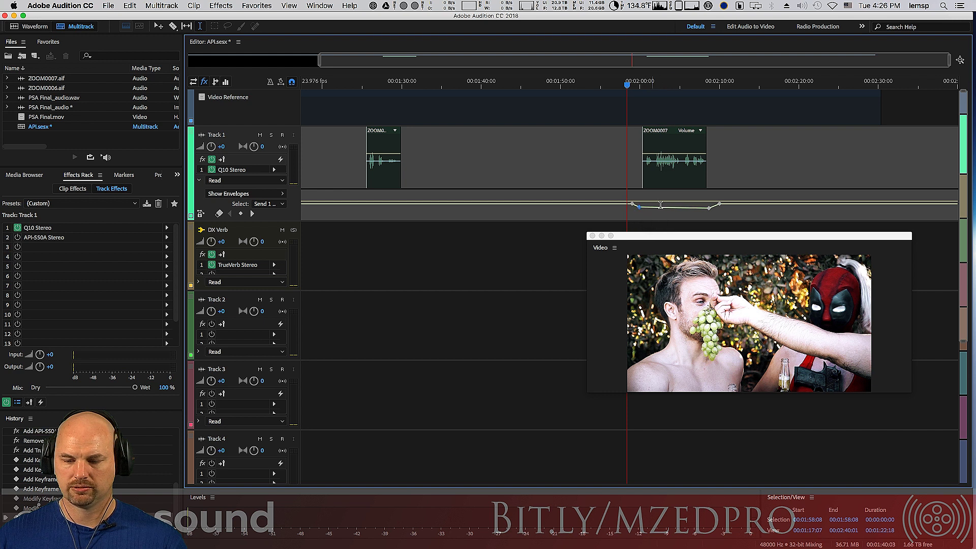
pyautogui.moveTo(708, 209); pyautogui.dragTo(708, 207)
pyautogui.press('space')
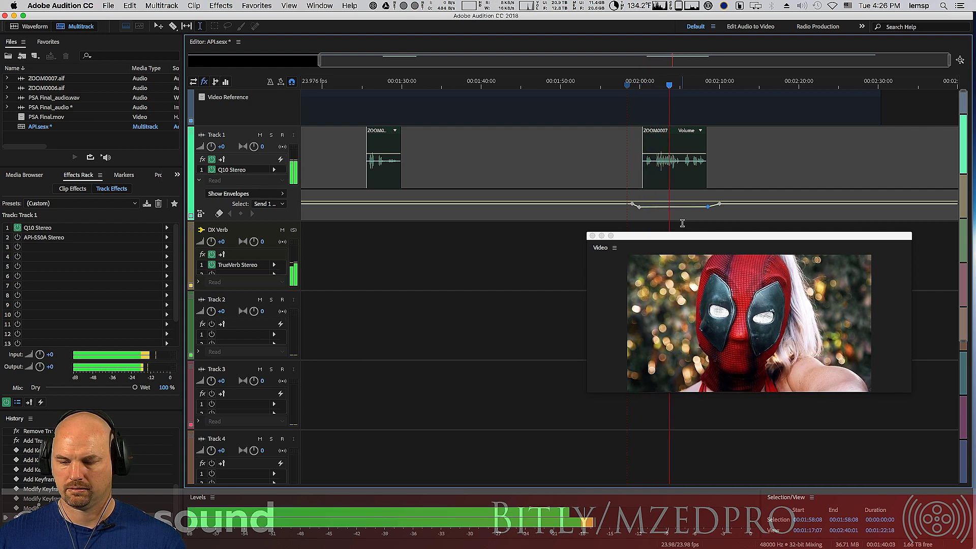
pyautogui.press('space')
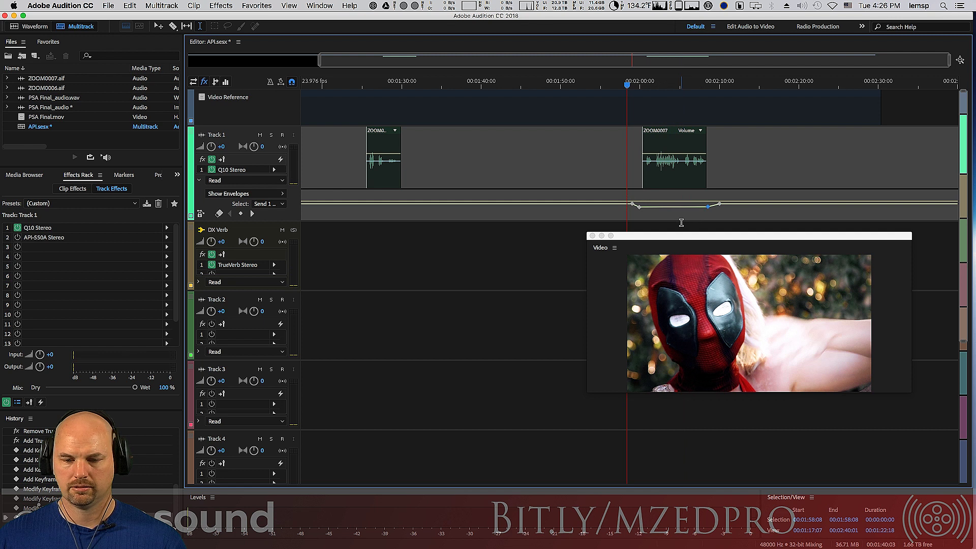
# - Play Track 1's first dialogue clip from 00:01:25:13 to compare its reverb
pyautogui.click(367, 143)
pyautogui.press('space')
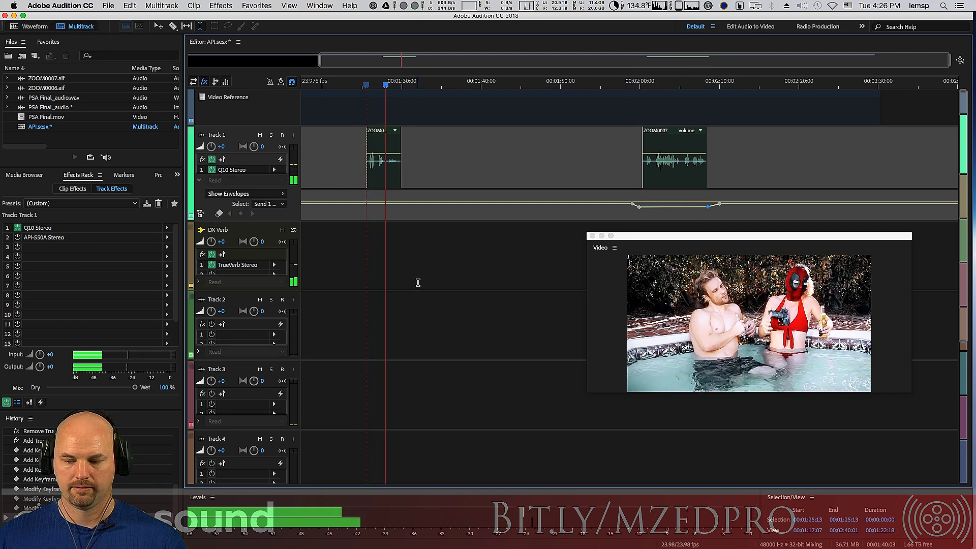
pyautogui.press('space')
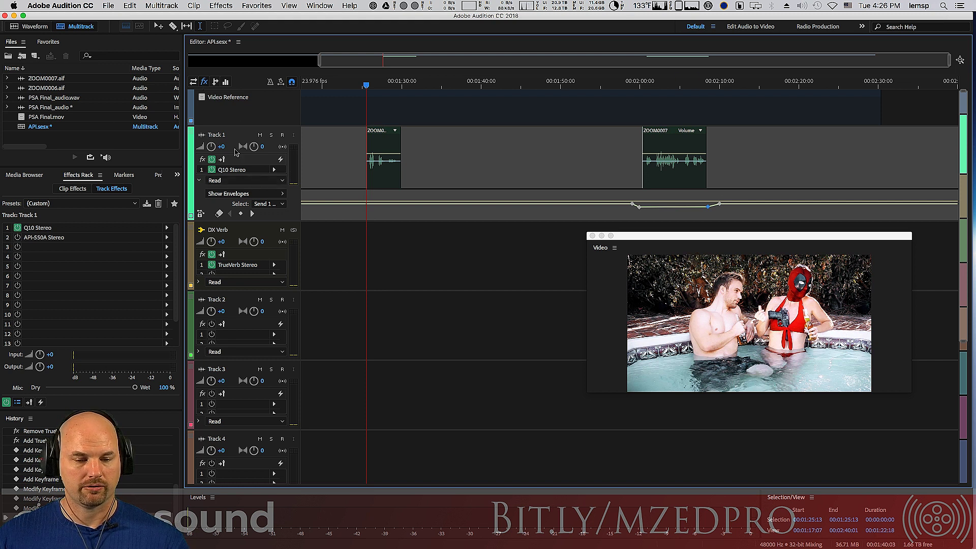
# - Enlarge Track 1 to reveal its second effect slot and open the API-550A Stereo equalizer
pyautogui.moveTo(261, 223); pyautogui.dragTo(261, 242)
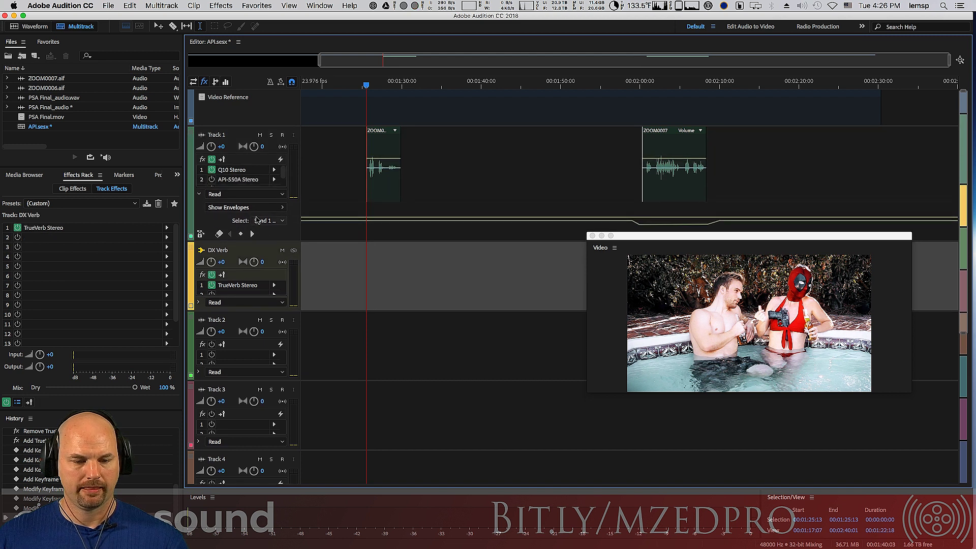
pyautogui.doubleClick(237, 180)
pyautogui.moveTo(472, 197); pyautogui.dragTo(456, 67)
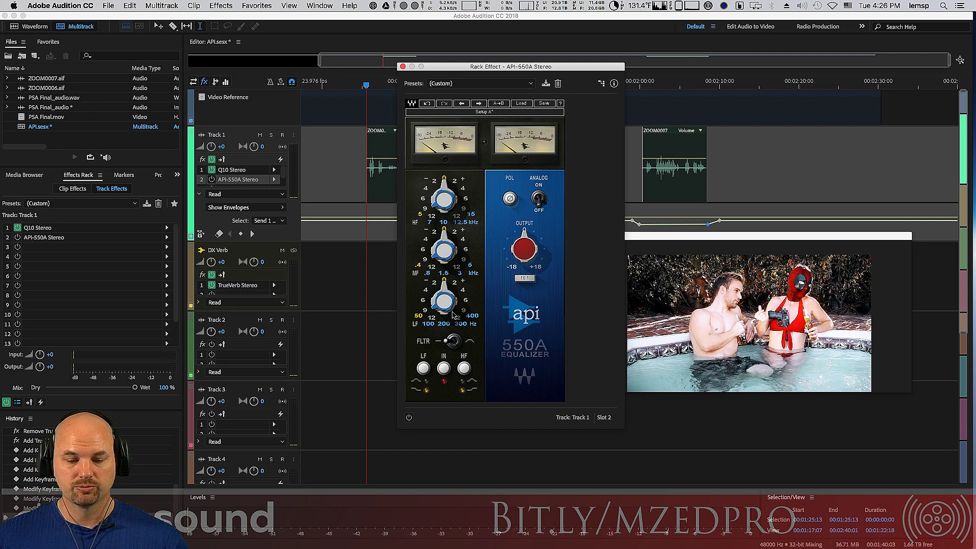
# - Try the API-550A's high band at 7 and 5 kHz with a +4 gain, then return the gain to 0
pyautogui.moveTo(442, 305)
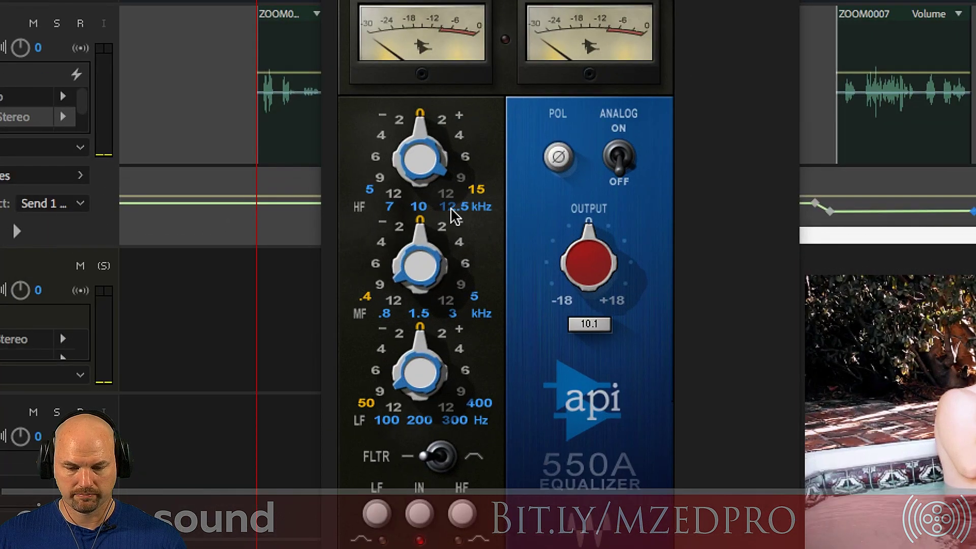
pyautogui.click(459, 223)
pyautogui.click(444, 222)
pyautogui.click(390, 206)
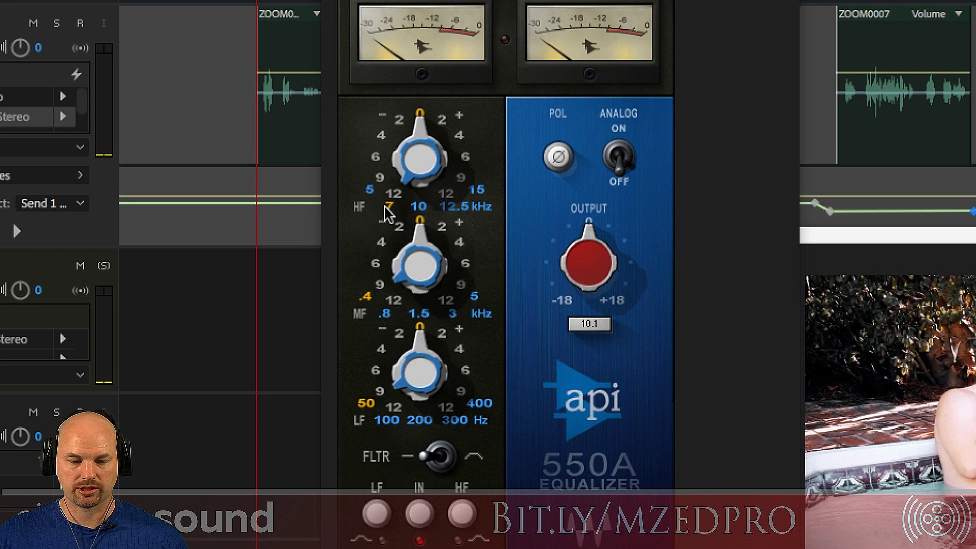
pyautogui.click(371, 191)
pyautogui.click(460, 139)
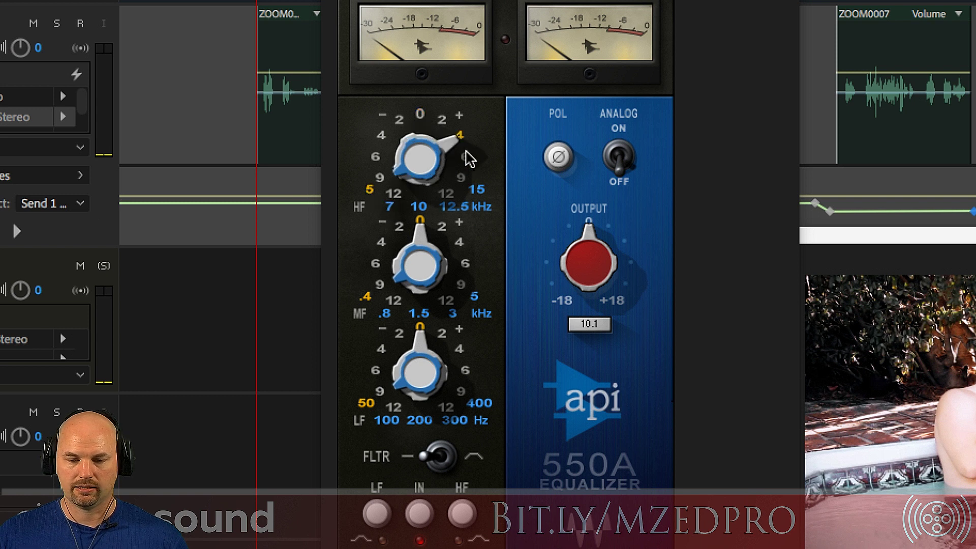
pyautogui.click(420, 116)
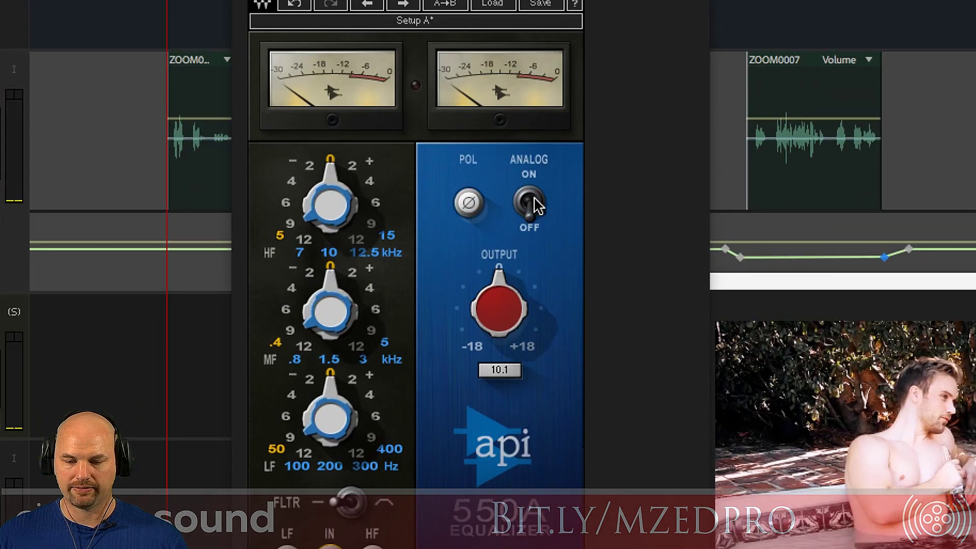
# - Turn Analog on in the API-550A and boost the high band +6 at 7 kHz and the low band +6 at 200 Hz
pyautogui.click(531, 203)
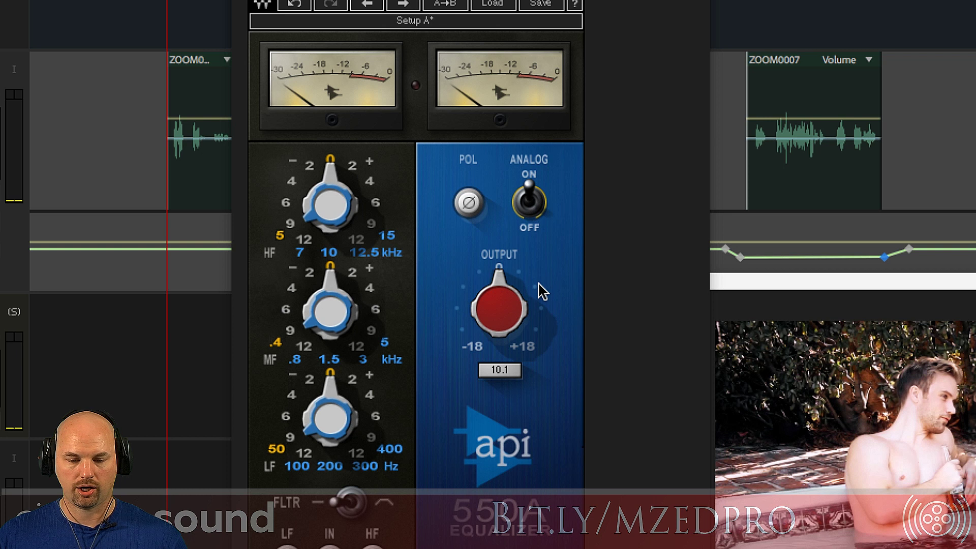
pyautogui.click(300, 252)
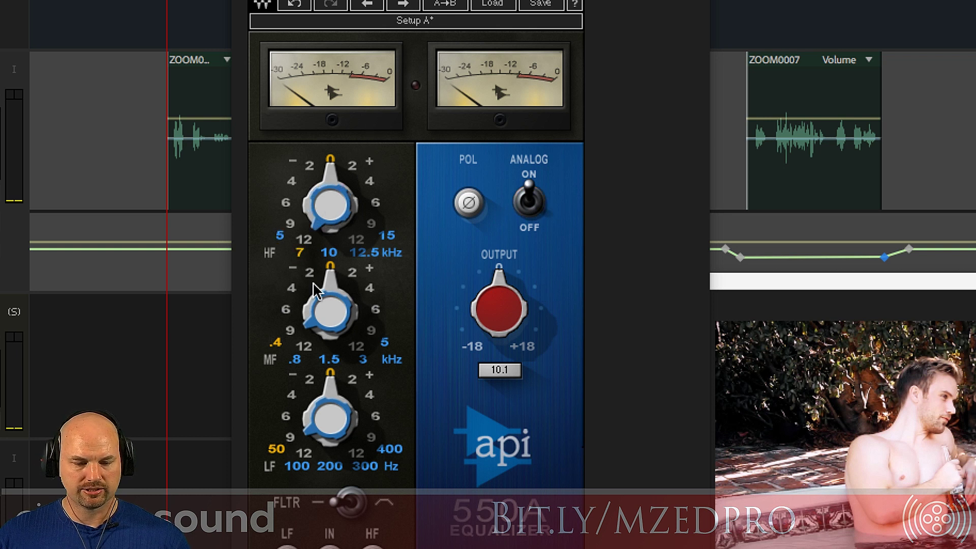
pyautogui.click(380, 202)
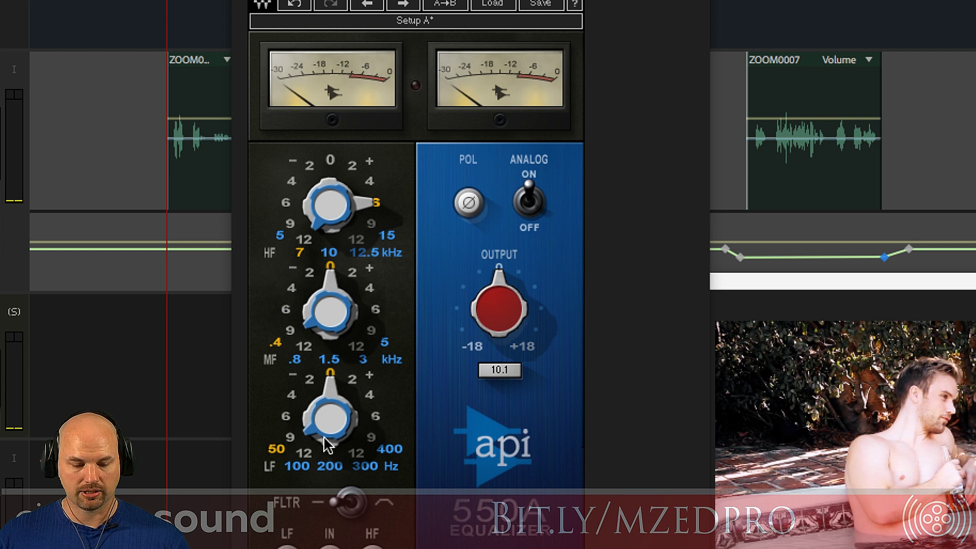
pyautogui.click(331, 466)
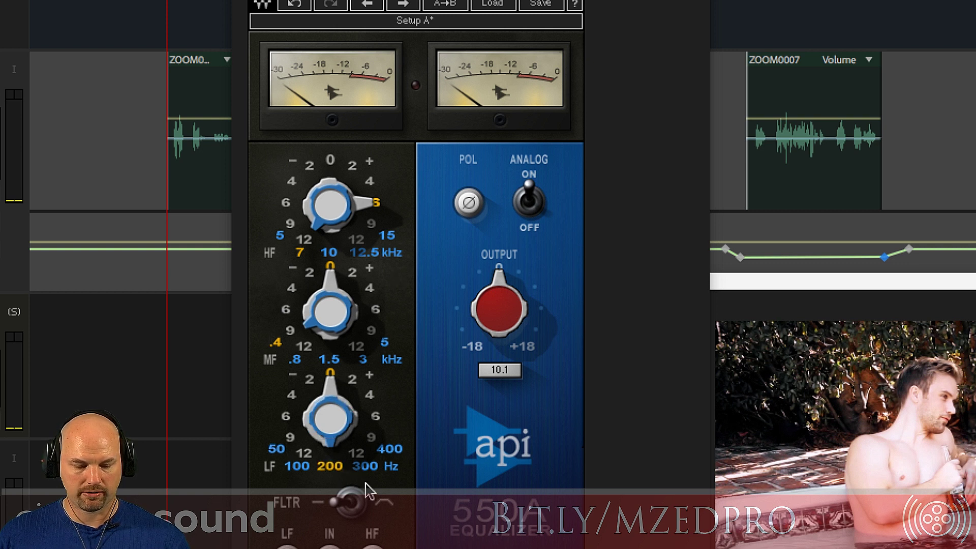
pyautogui.click(376, 416)
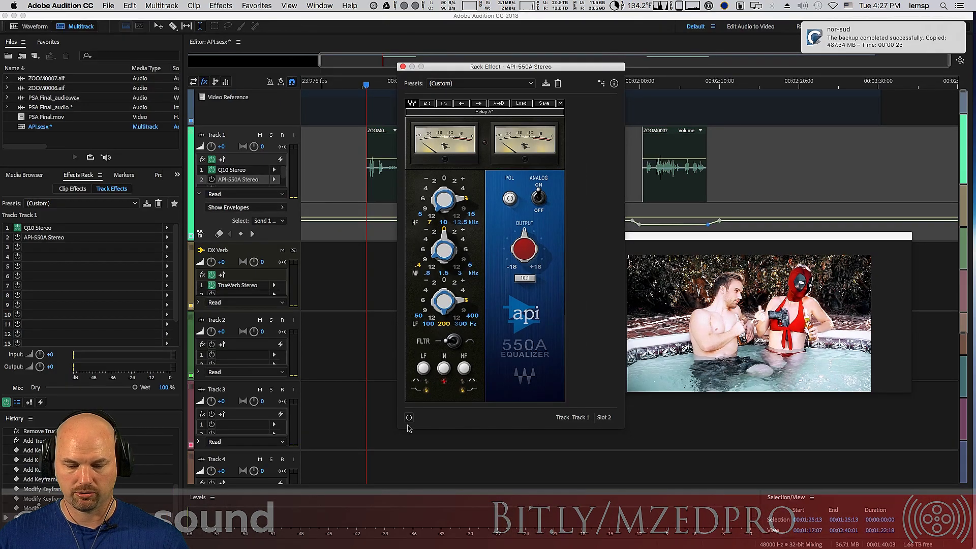
# - Compare the ZOOM0007 clip with the API-550A enabled and bypassed, playing from 00:02:00:00
pyautogui.click(409, 418)
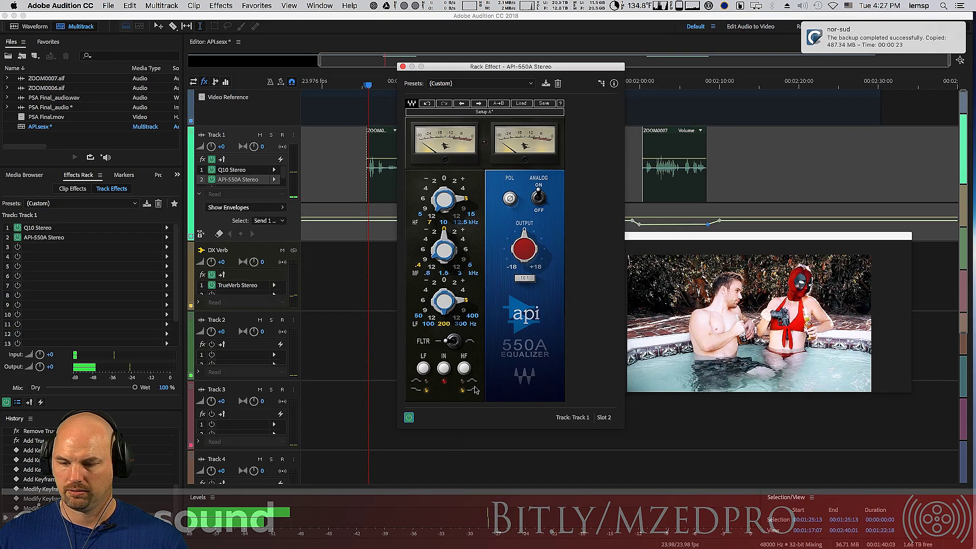
pyautogui.click(654, 144)
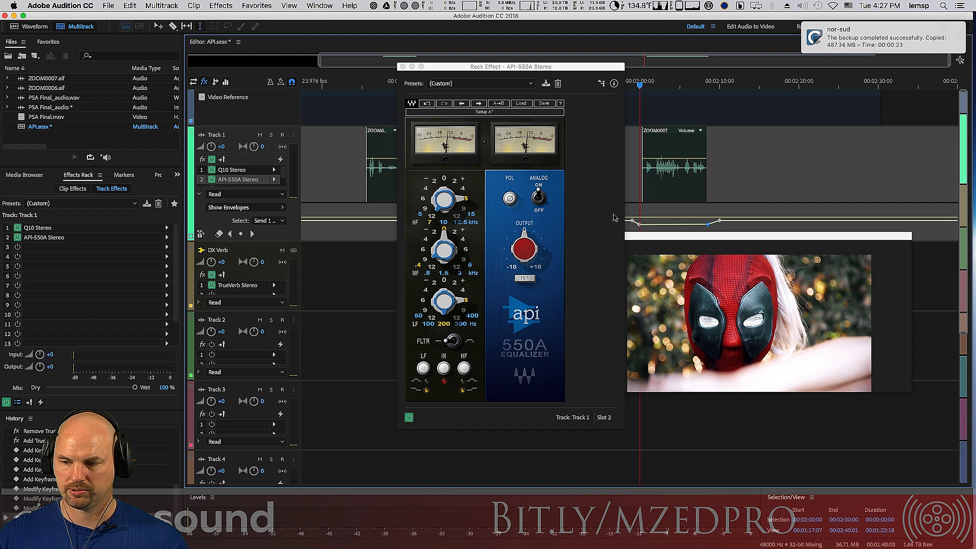
pyautogui.press('space')
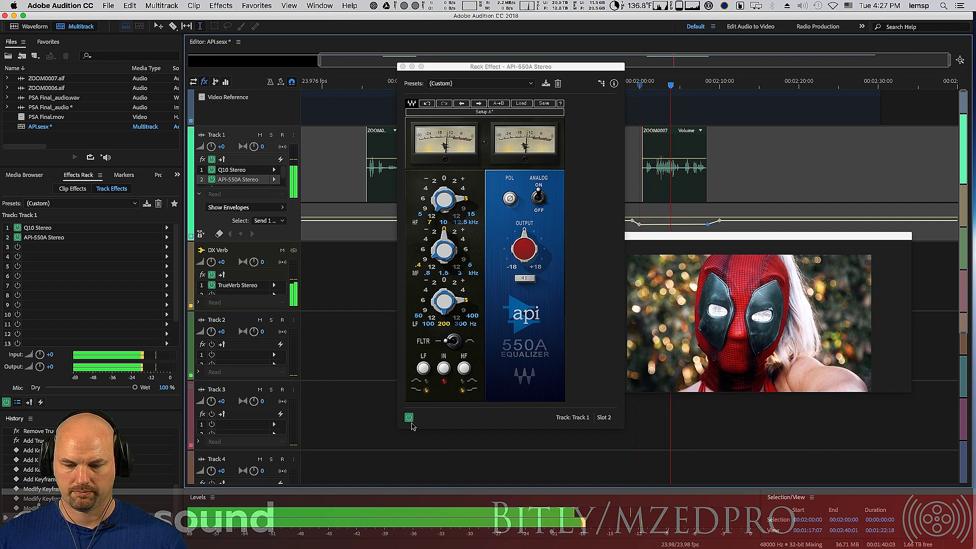
pyautogui.press('space')
pyautogui.click(409, 417)
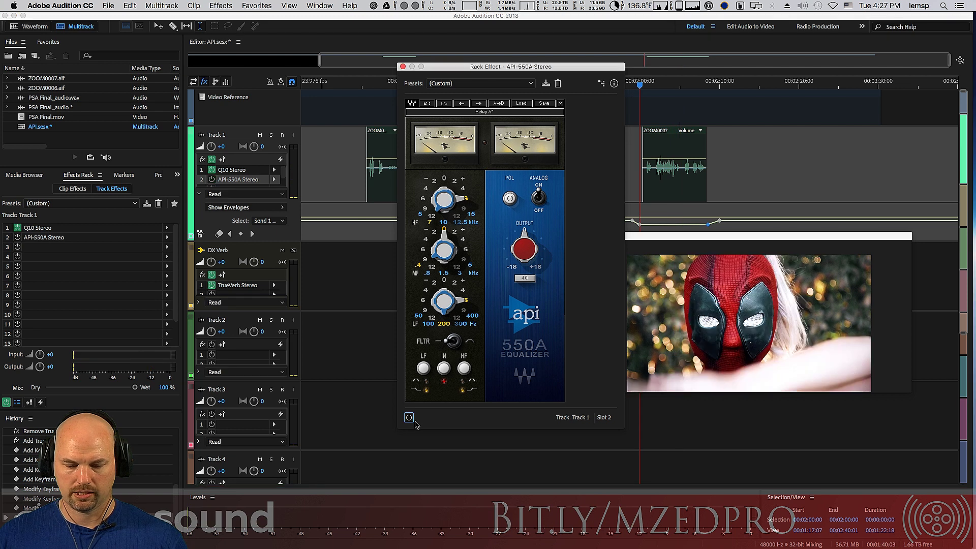
pyautogui.press('space')
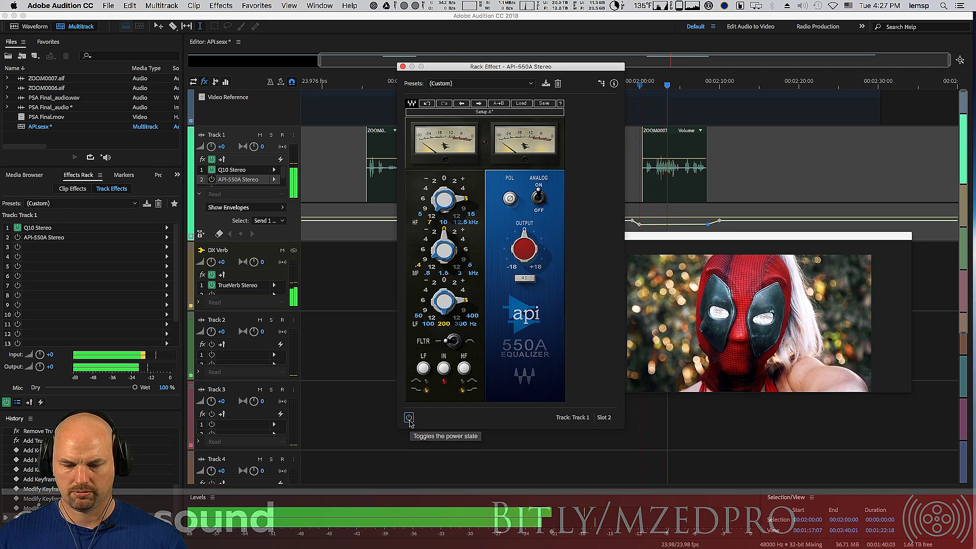
pyautogui.press('space')
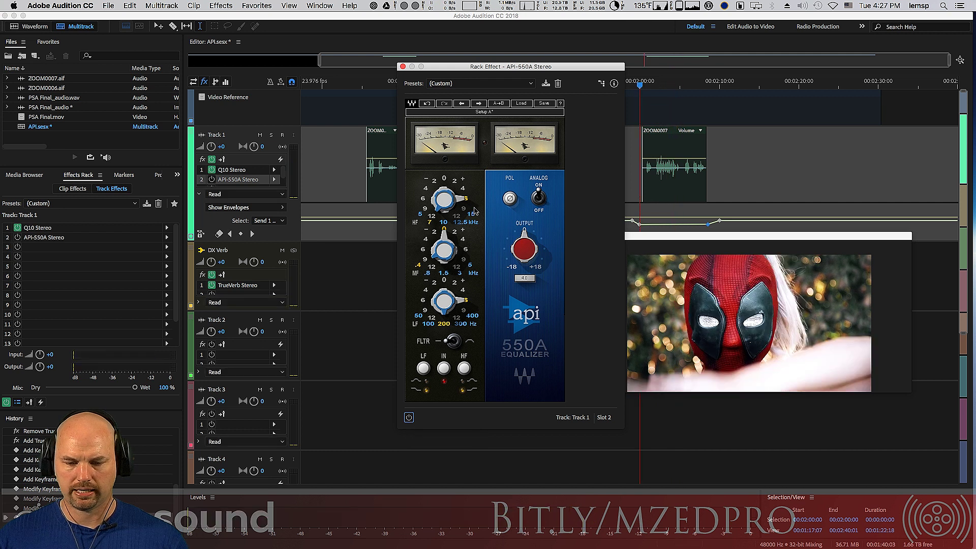
# - Set the API-550A's low-band gain to +9 and play ZOOM0007 with the equalizer enabled and bypassed
pyautogui.click(464, 311)
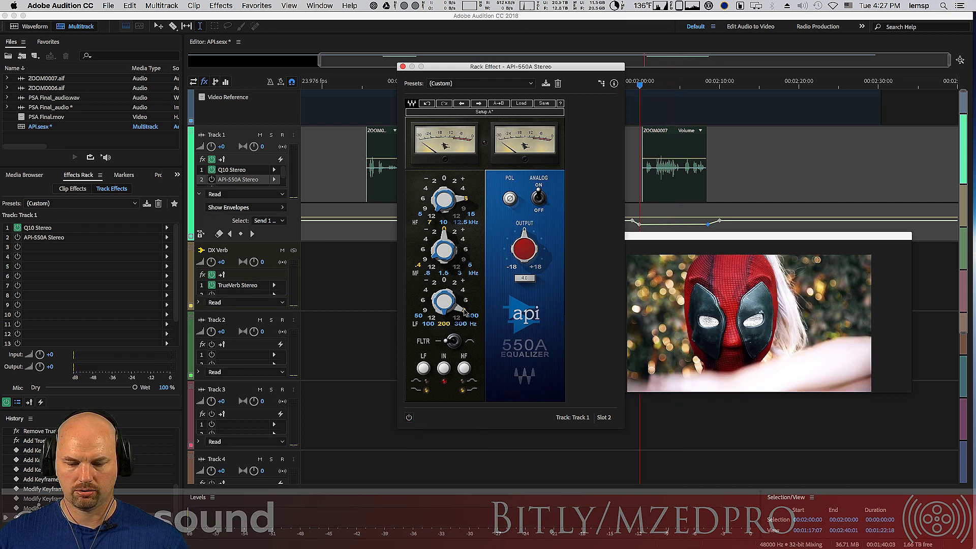
pyautogui.press('space')
pyautogui.click(409, 418)
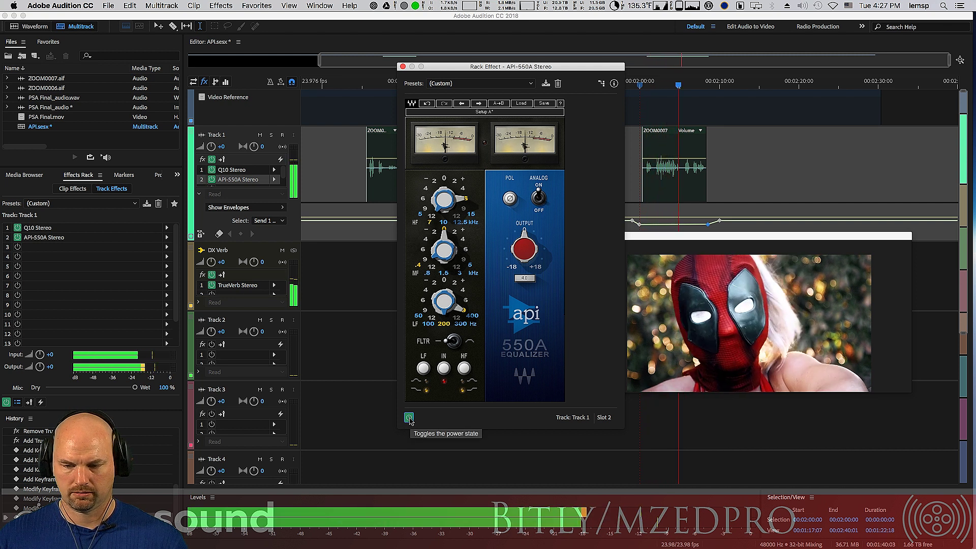
pyautogui.press('space')
pyautogui.click(409, 418)
pyautogui.press('space')
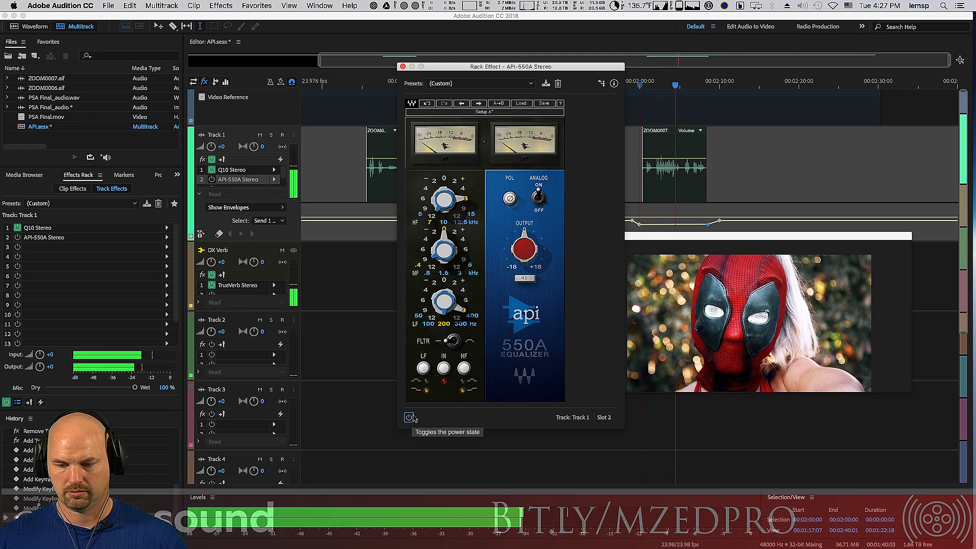
pyautogui.press('space')
# - Close the API-550A window and switch the effect on in Track 1's effect slots
pyautogui.moveTo(455, 69); pyautogui.dragTo(438, 53)
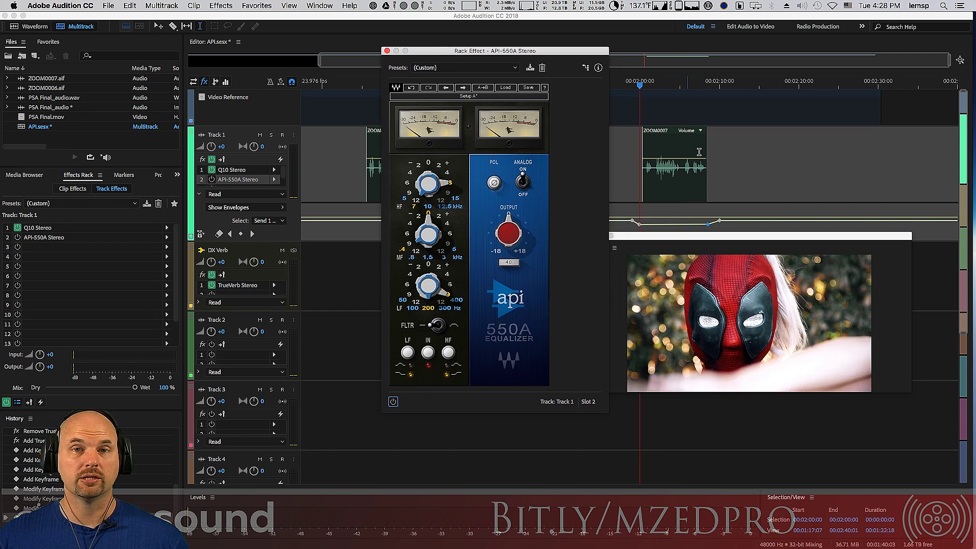
pyautogui.click(388, 52)
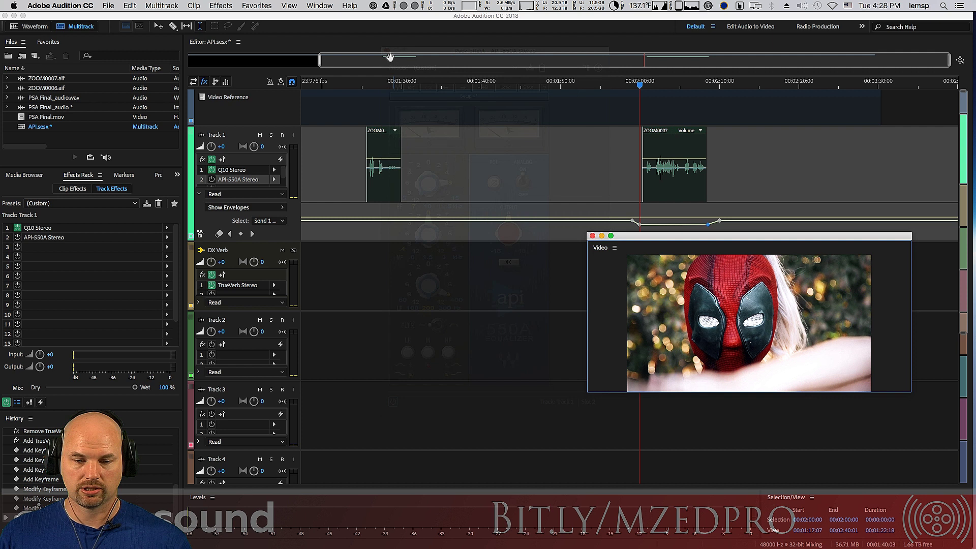
pyautogui.click(256, 208)
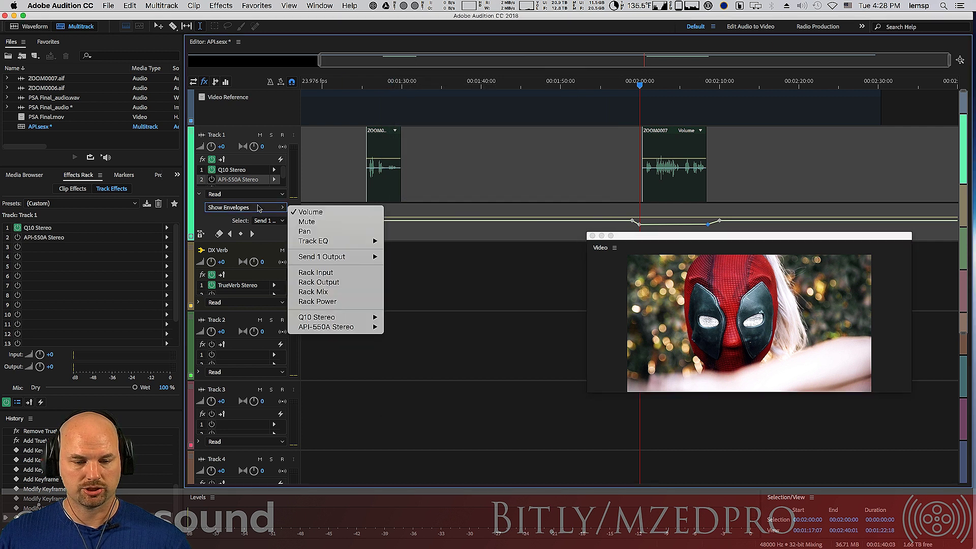
pyautogui.click(243, 212)
pyautogui.click(212, 179)
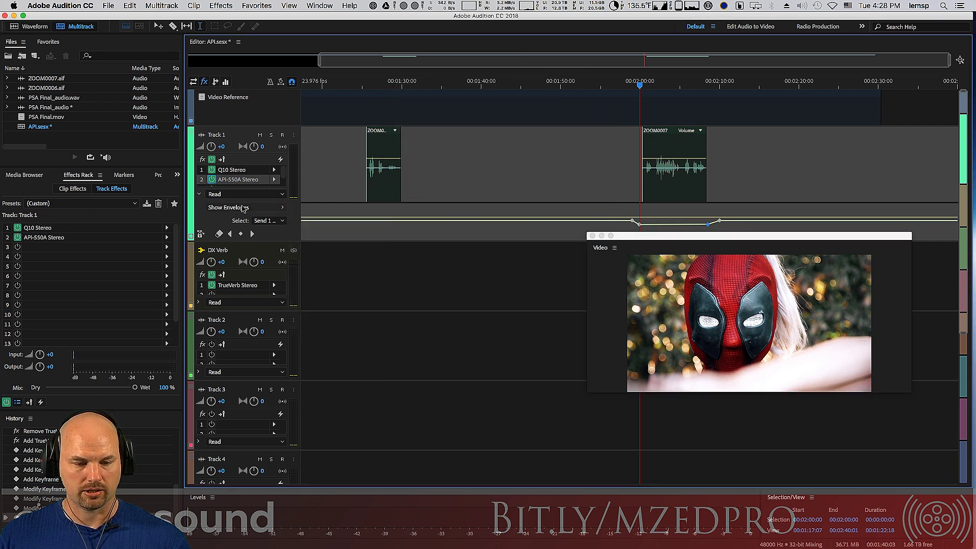
# - Show the API-550A Stereo In envelope in Track 1's automation lane
pyautogui.click(252, 211)
pyautogui.moveTo(362, 331)
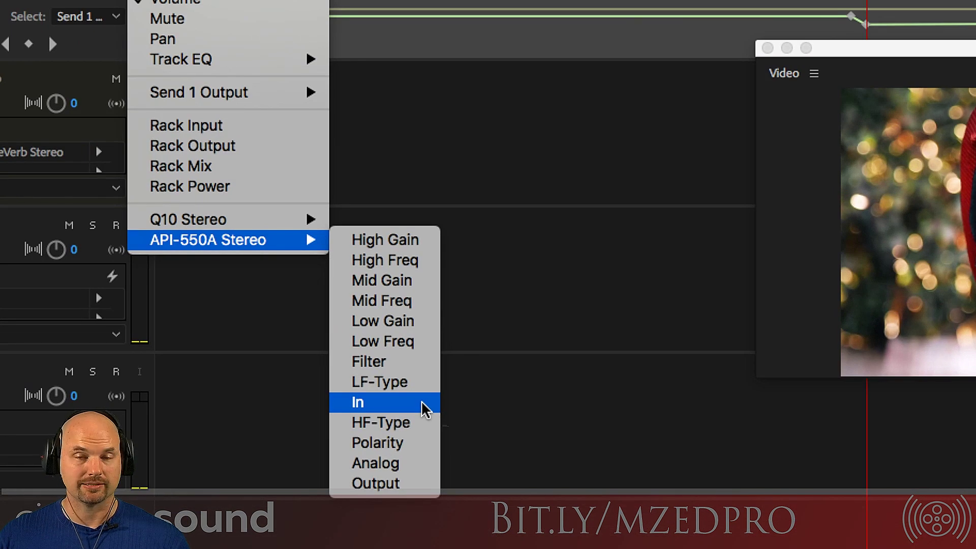
pyautogui.click(422, 404)
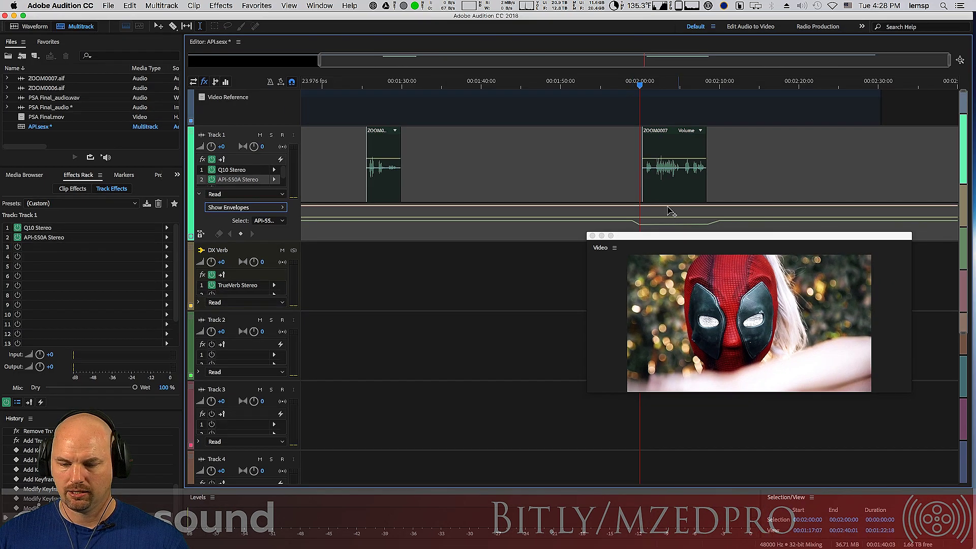
# - Add keyframes to the API-550A In envelope, drop it to minimum through the first dialogue clip, and place the playhead at 00:01:23:21
pyautogui.click(153, 209)
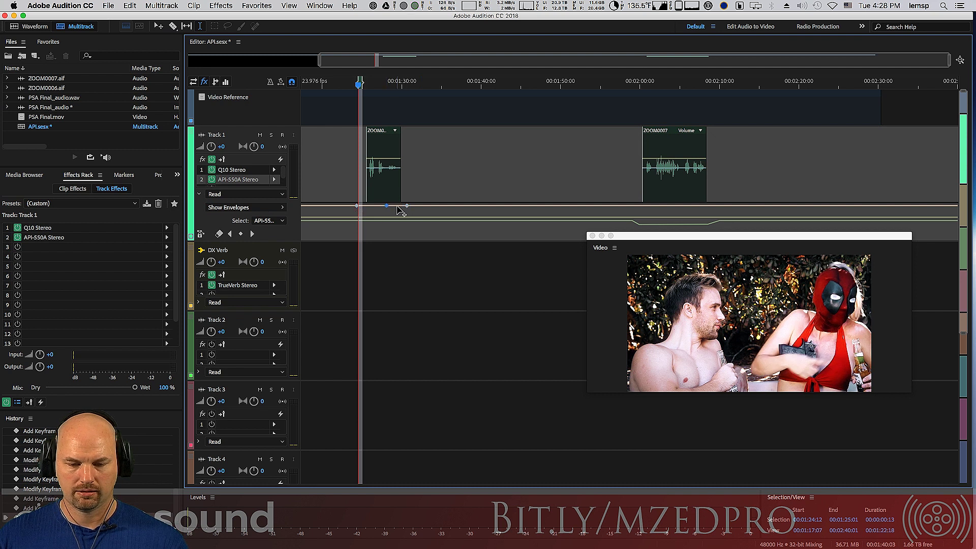
pyautogui.moveTo(406, 211); pyautogui.dragTo(401, 244)
pyautogui.moveTo(358, 207); pyautogui.dragTo(362, 259)
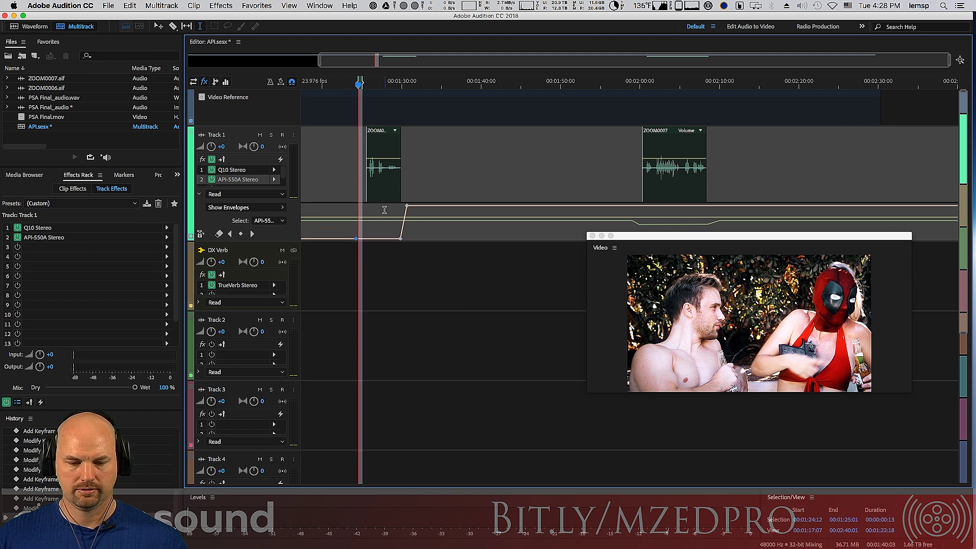
pyautogui.click(362, 211)
pyautogui.click(354, 213)
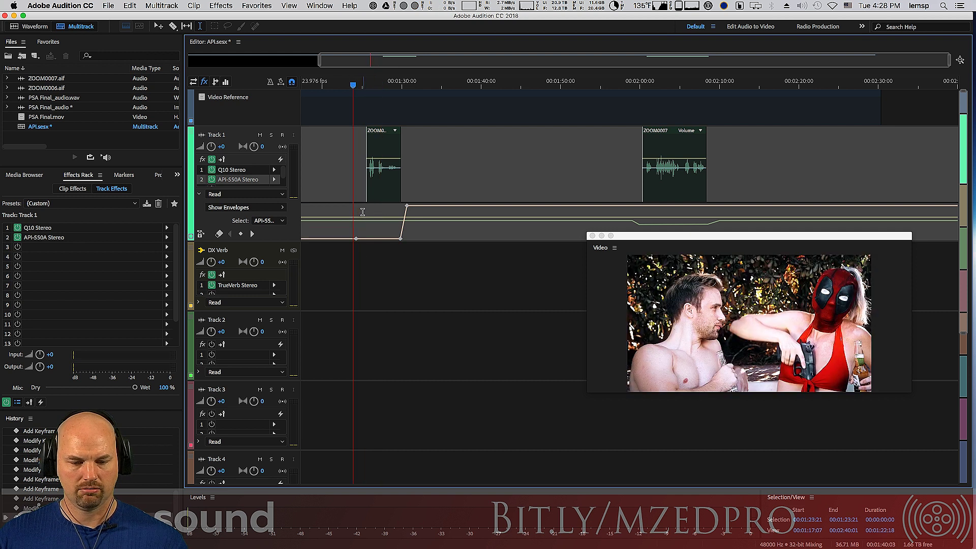
# - Play the first dialogue clip's lead-in while checking the API-550A's state in its effect window, and close the window
pyautogui.press('space')
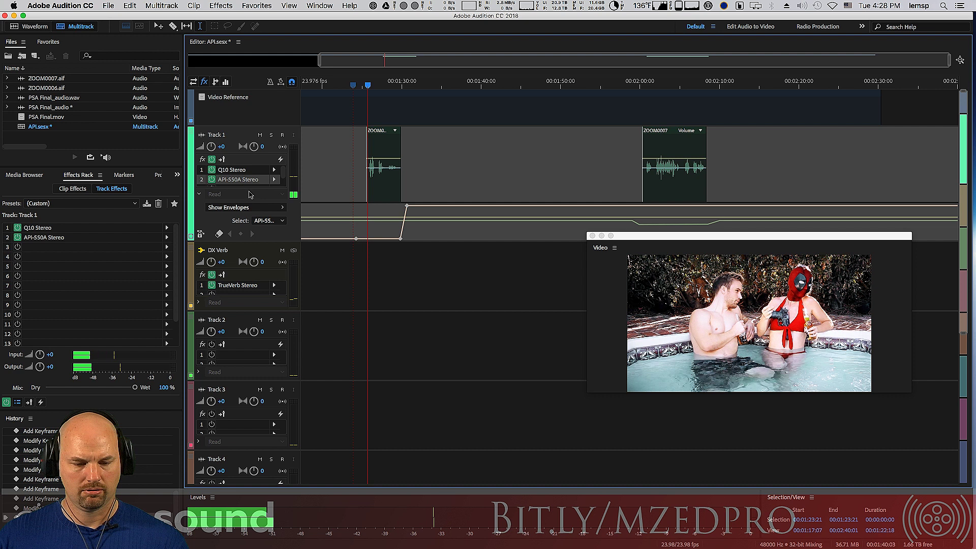
pyautogui.press('space')
pyautogui.doubleClick(229, 180)
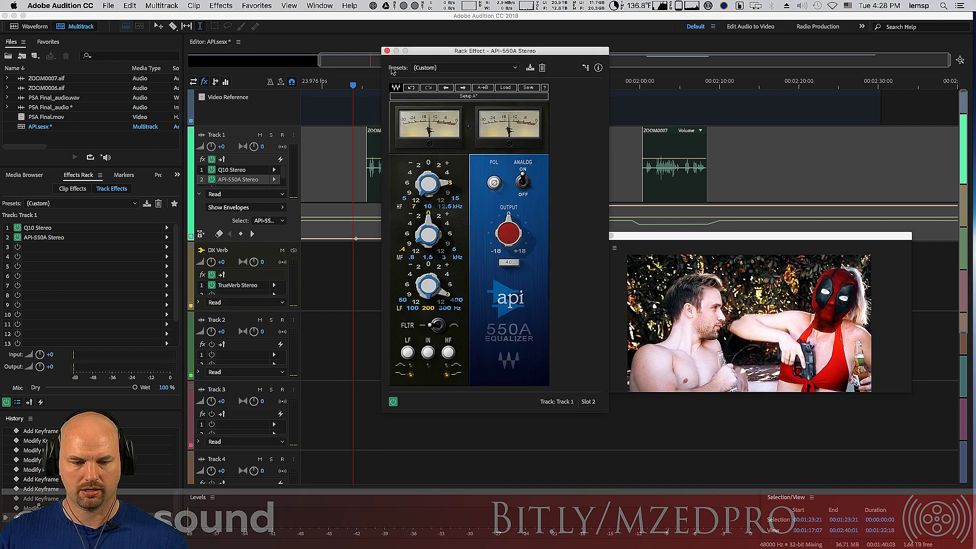
pyautogui.press('space')
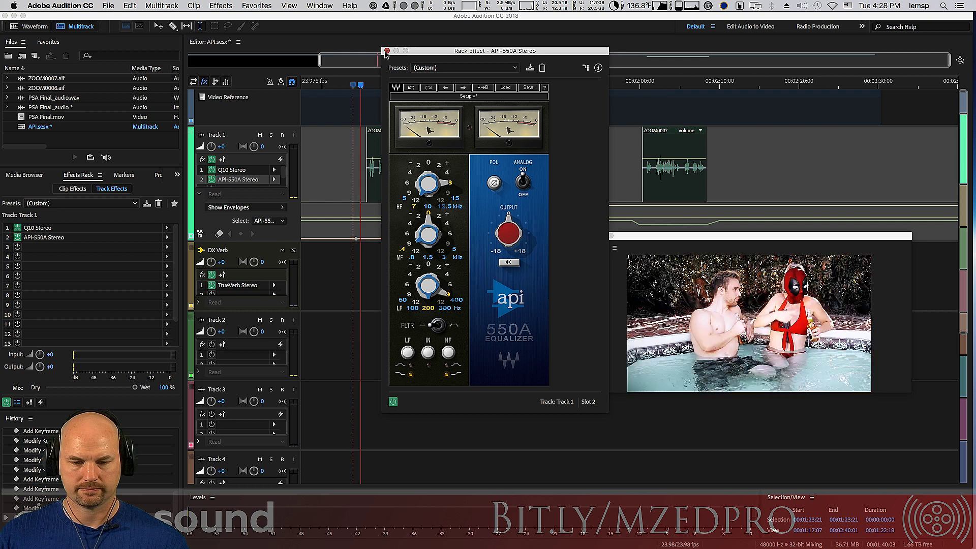
pyautogui.click(387, 51)
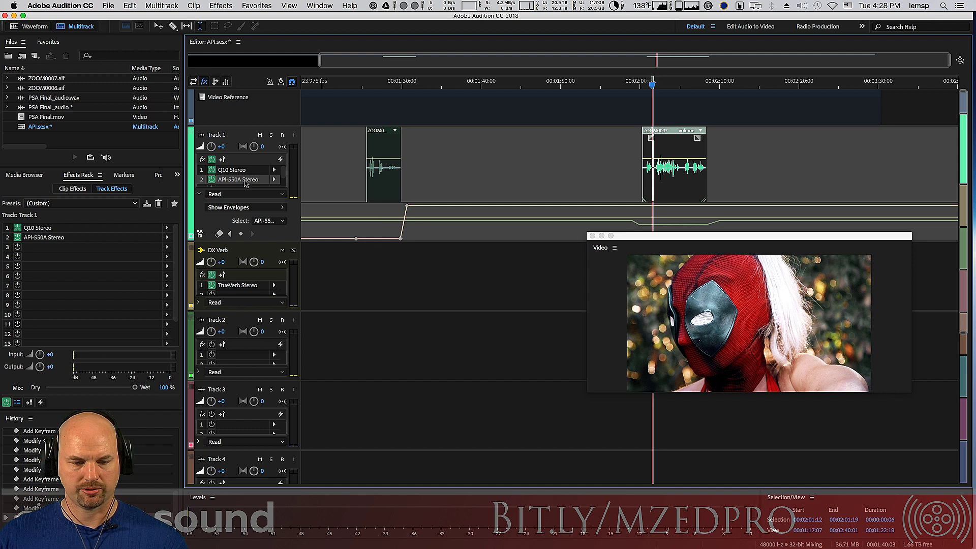
# - Add a keyframe at maximum on the API-550A In envelope just before the second ZOOM0007 clip and play it with the effect window open
pyautogui.doubleClick(245, 181)
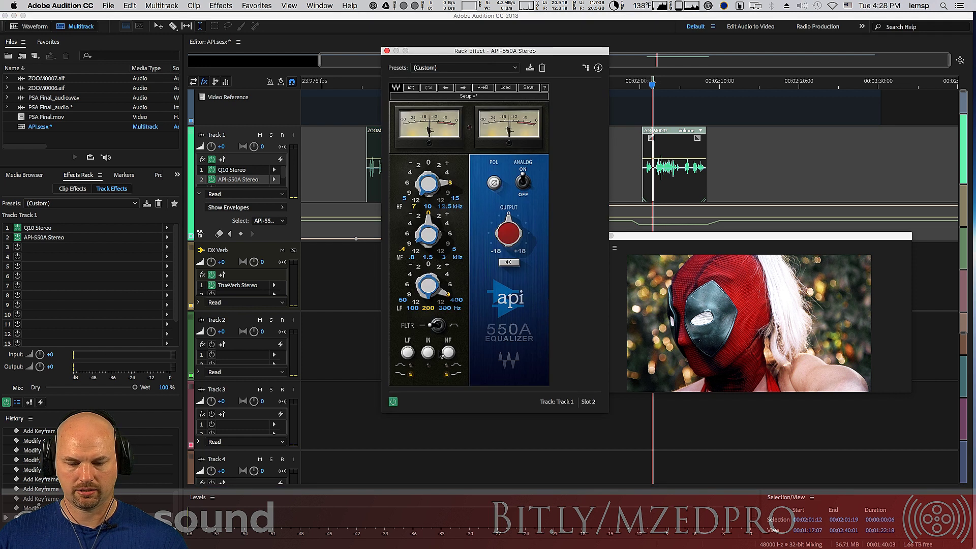
pyautogui.click(636, 208)
pyautogui.press('space')
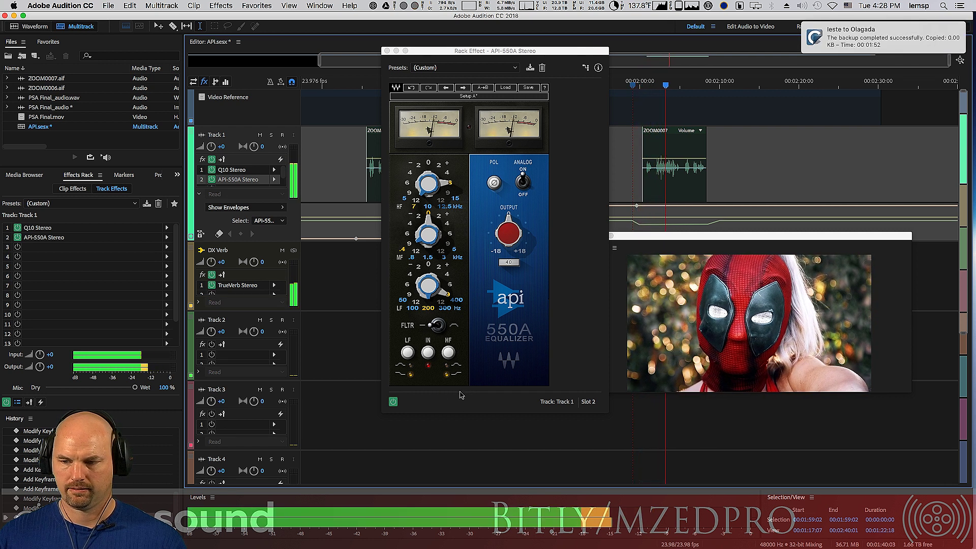
pyautogui.press('space')
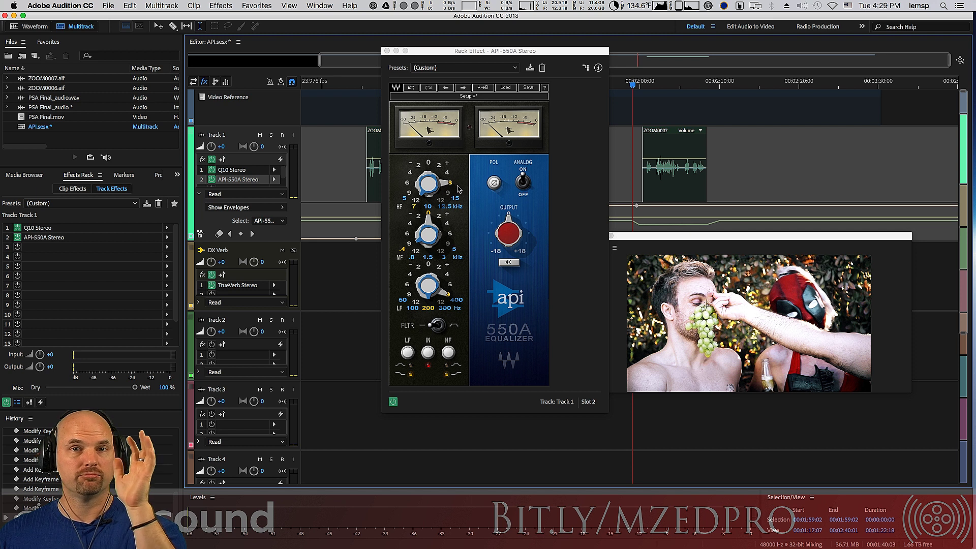
pyautogui.click(387, 51)
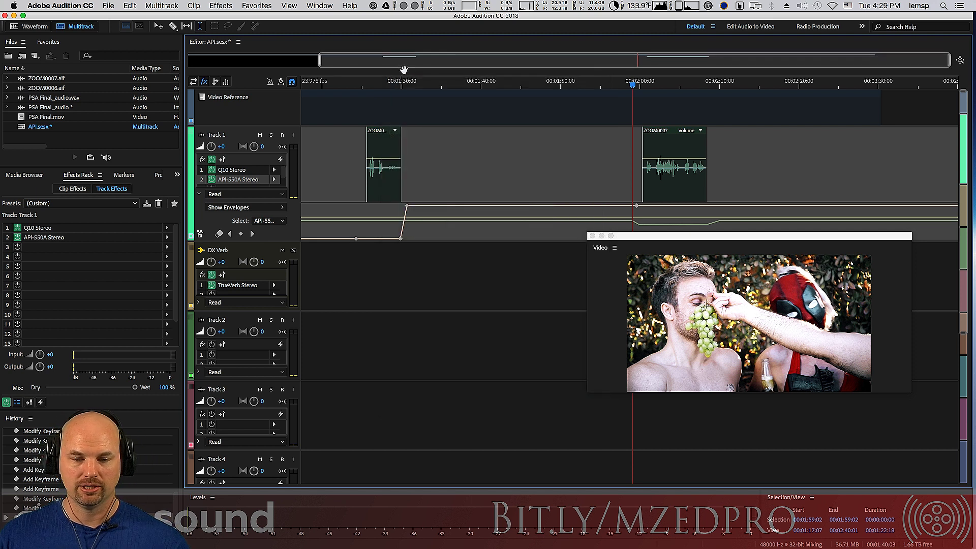
# - Play the first dialogue clip from 00:01:25:02 and the second from 00:02:00:00 to compare them with all effects and automation
pyautogui.click(363, 139)
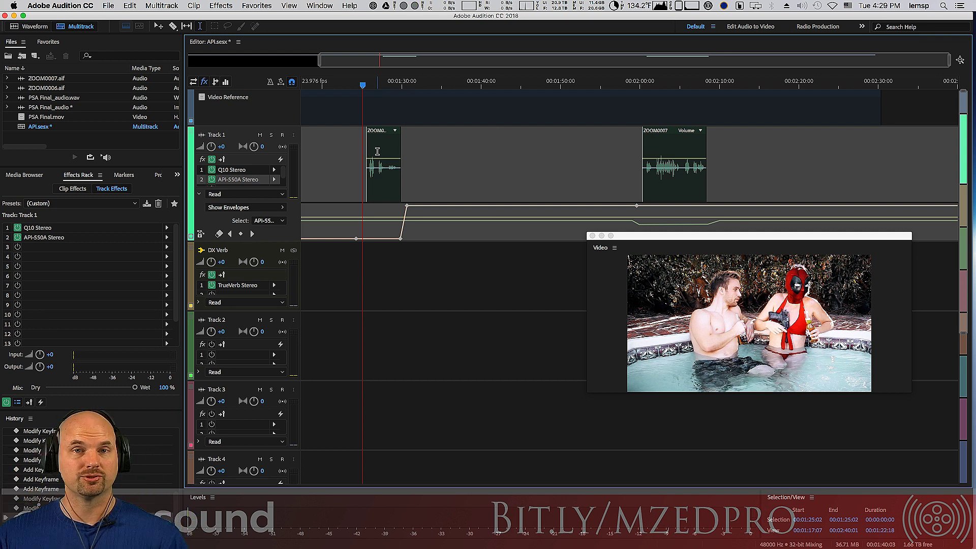
pyautogui.press('space')
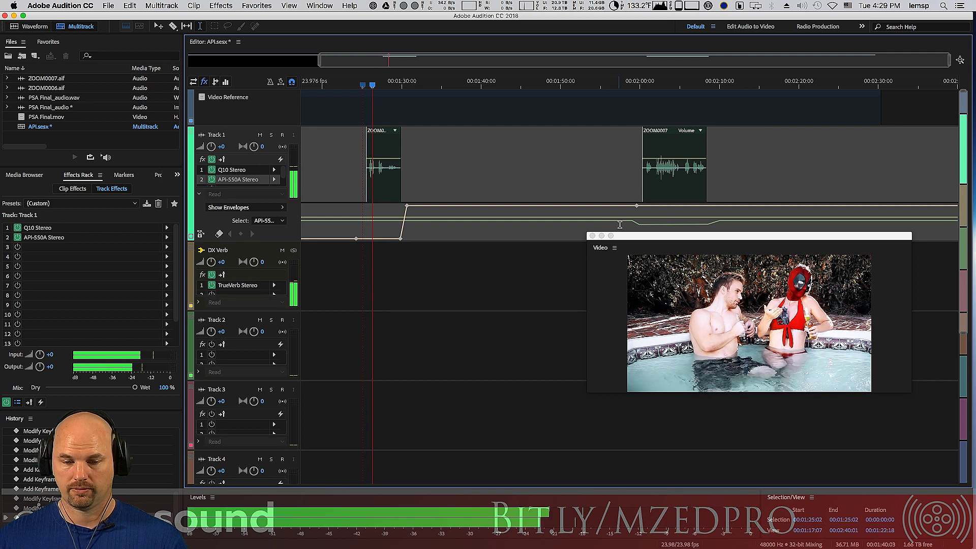
pyautogui.click(640, 143)
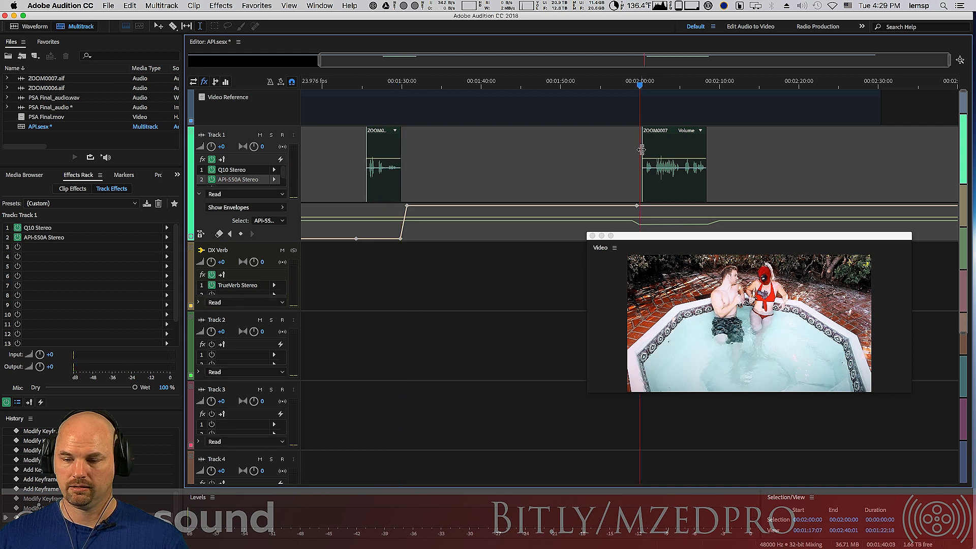
pyautogui.press('space')
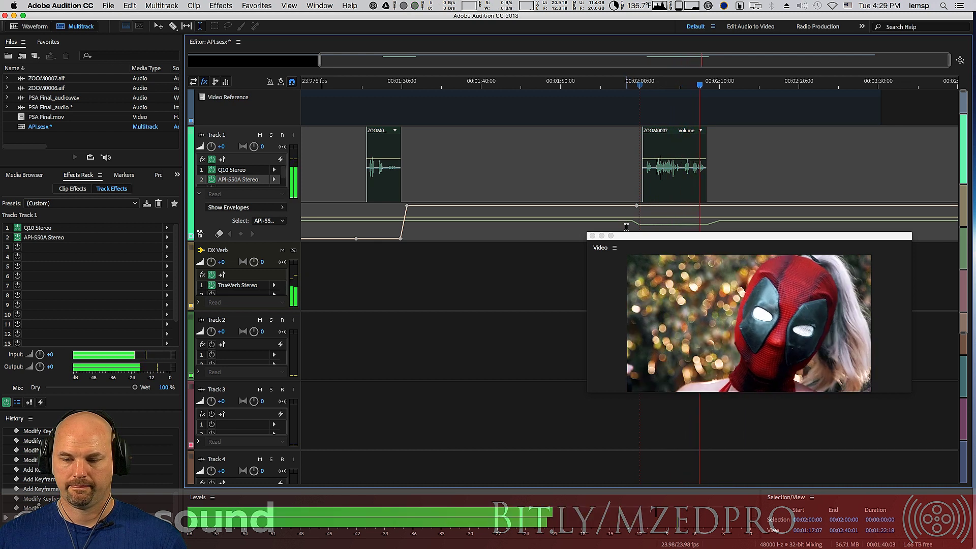
pyautogui.press('space')
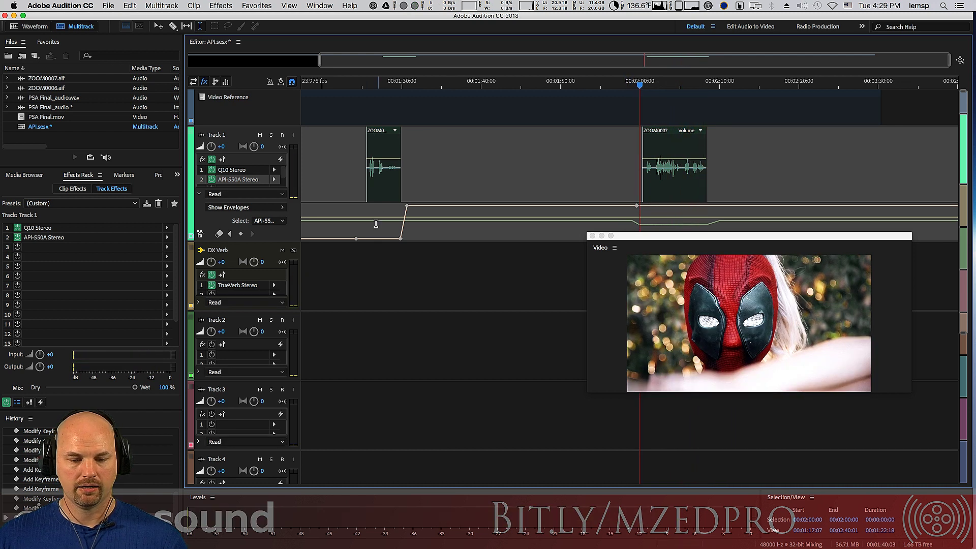
# - Bypass Track 1's effects, mute the DX Verb bus, and play the first dialogue clip from 00:01:25:13
pyautogui.click(211, 159)
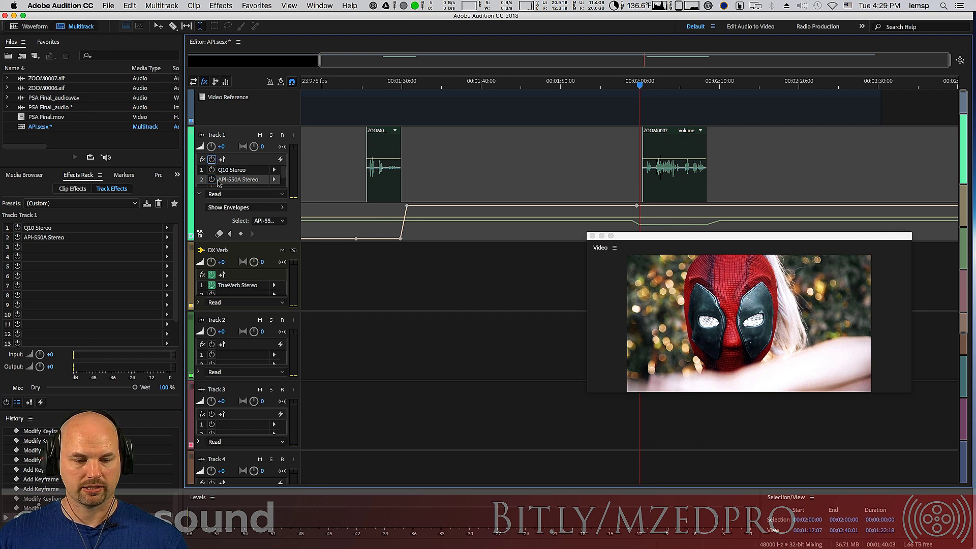
pyautogui.click(283, 250)
pyautogui.click(370, 148)
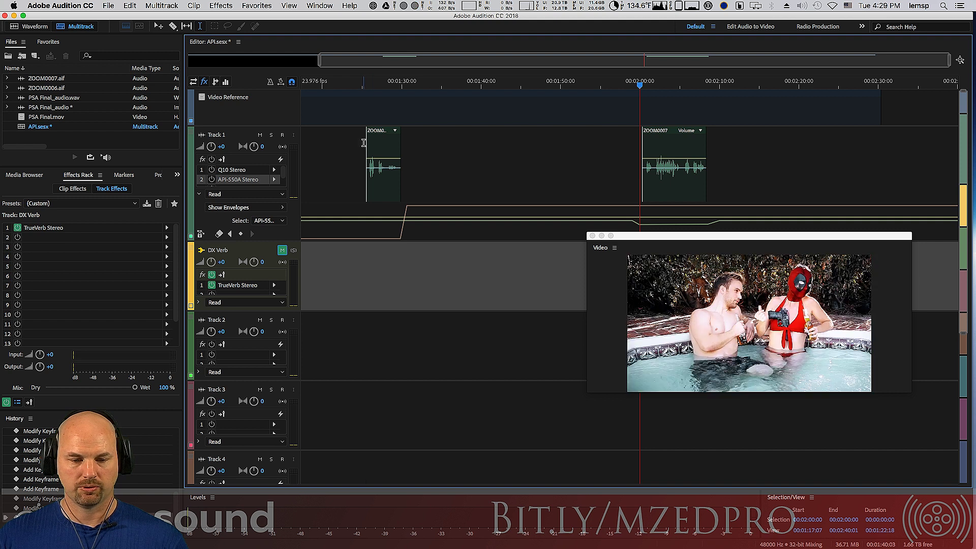
pyautogui.press('space')
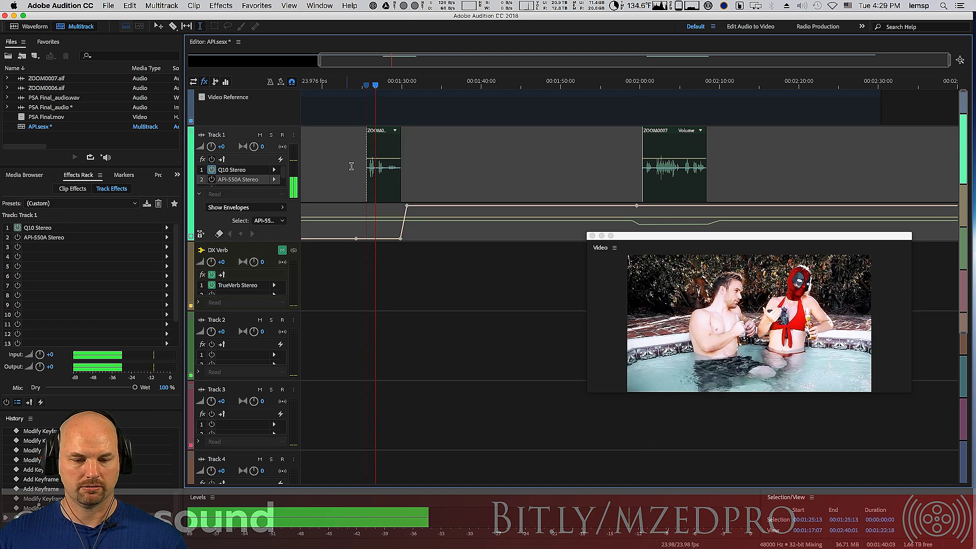
pyautogui.press('space')
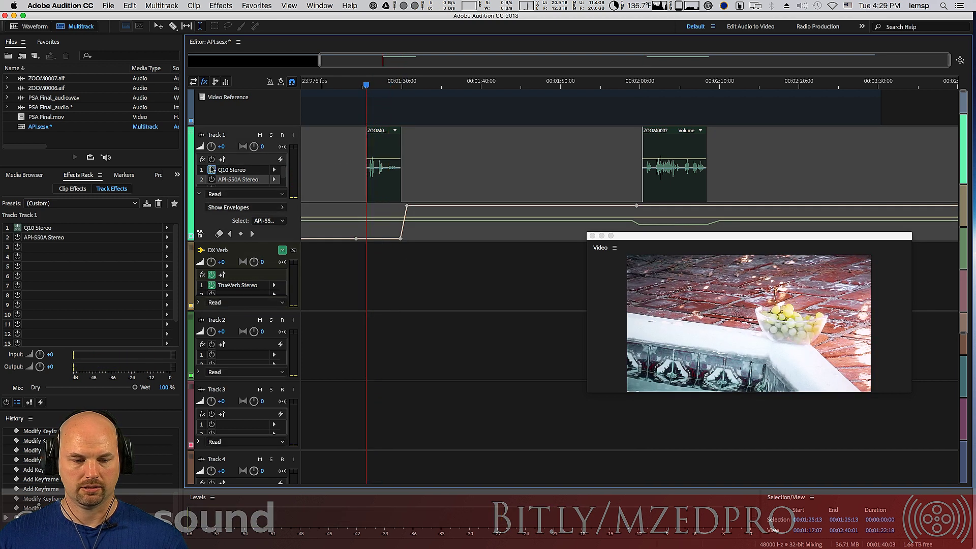
# - Play the first and second dialogue clips with only Track 1's Q10 active and the reverb bus muted
pyautogui.press('space')
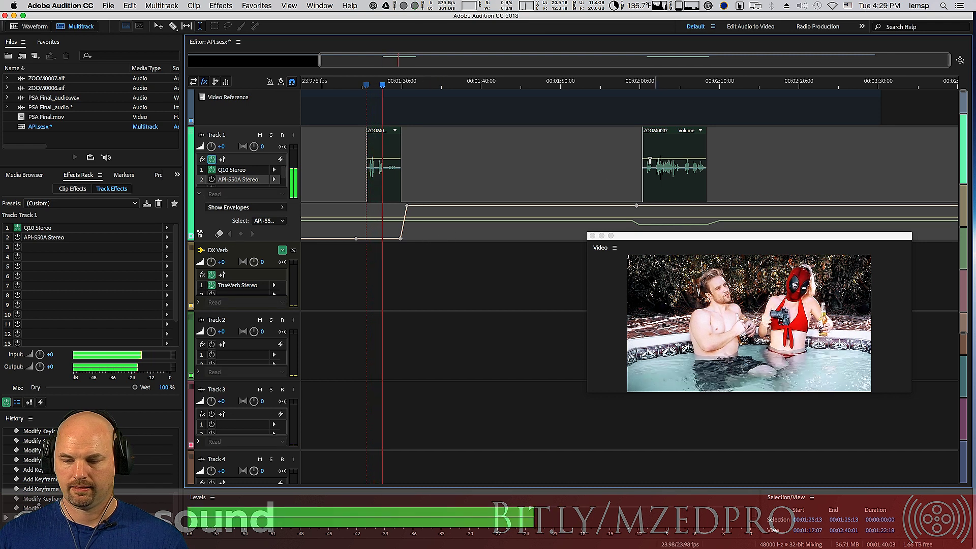
pyautogui.click(640, 142)
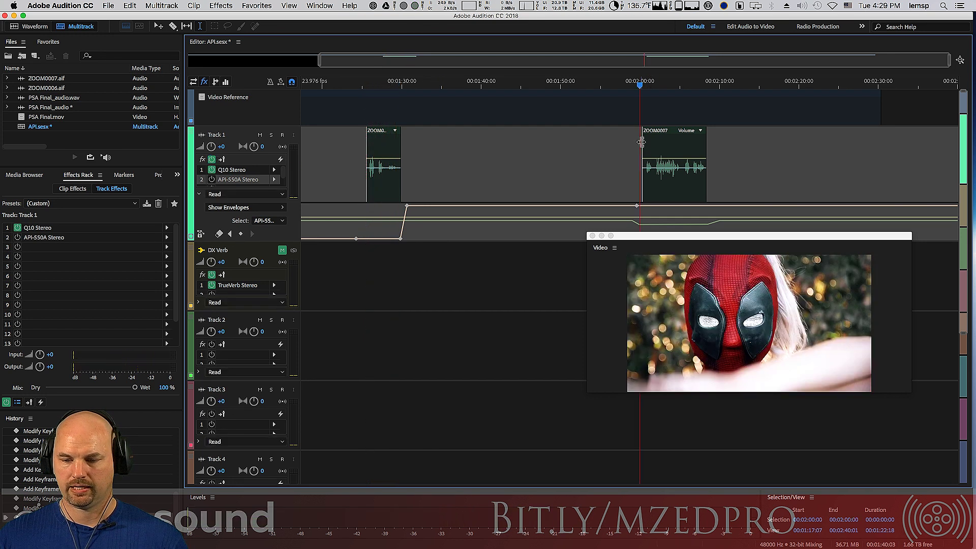
pyautogui.press('space')
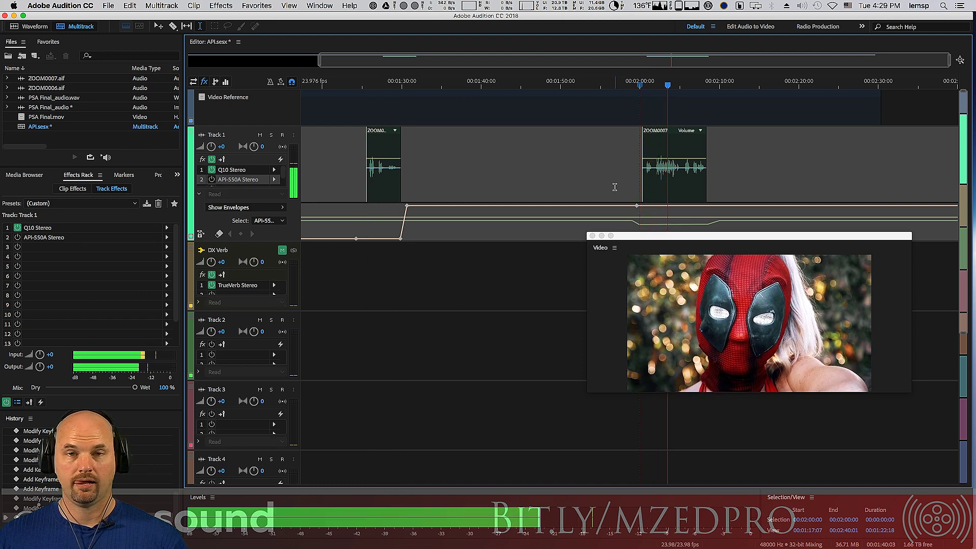
pyautogui.press('space')
# - Switch the API-550A back on, unmute DX Verb, and play both dialogue clips with the full processing
pyautogui.click(212, 180)
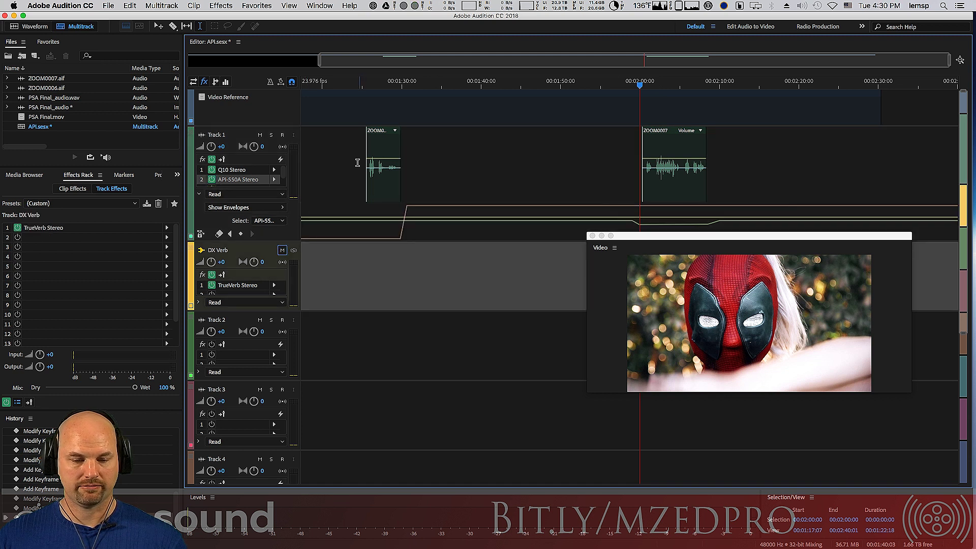
pyautogui.click(364, 147)
pyautogui.press('space')
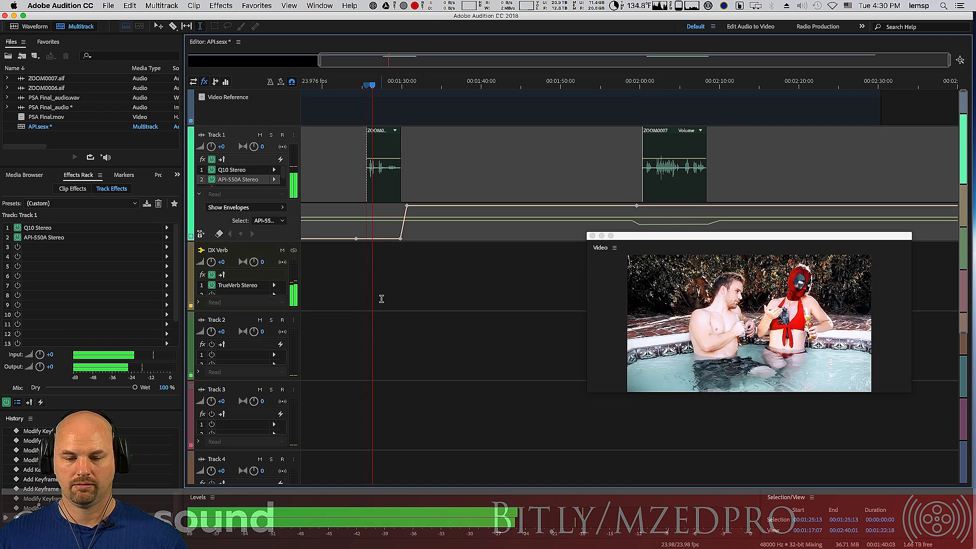
pyautogui.click(639, 147)
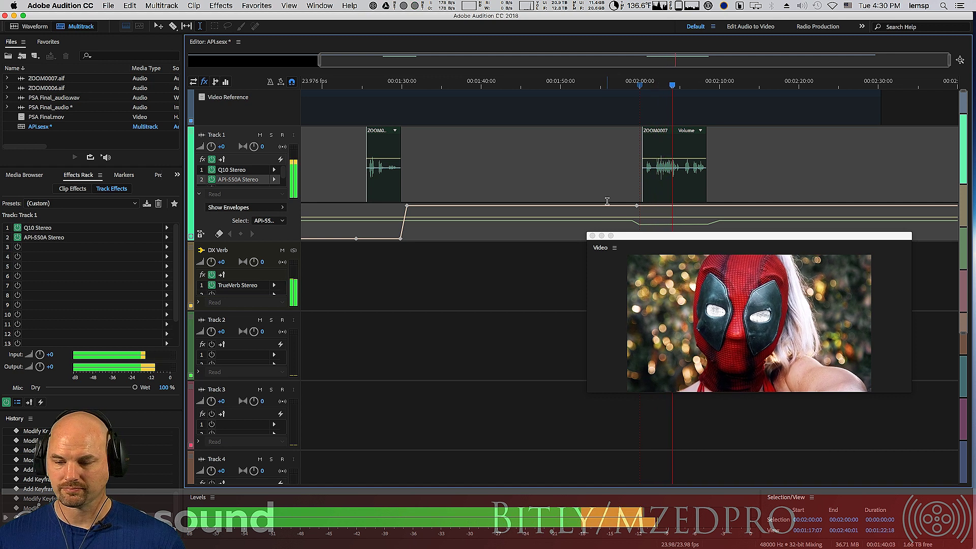
pyautogui.press('space')
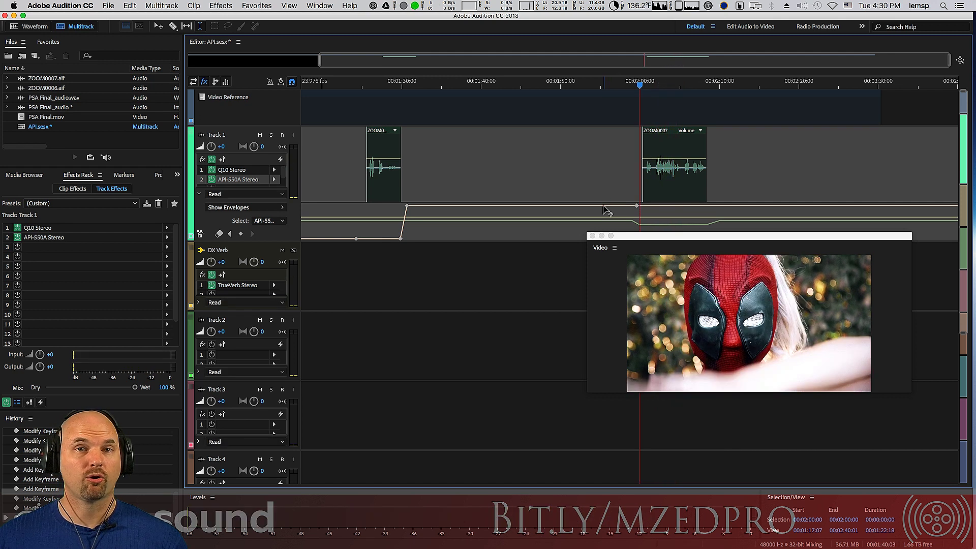